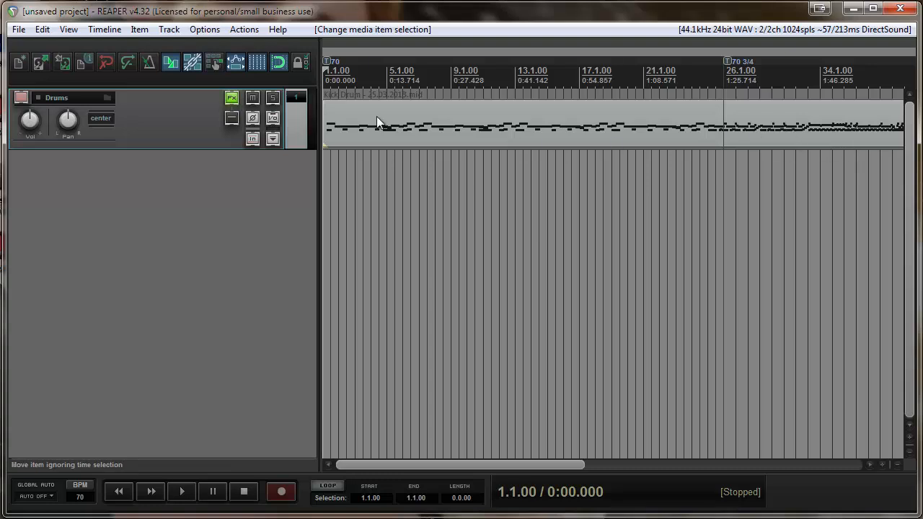
Open the Superior Drummer instrument on the Drums track, turn on Alternate under Humanize for the right kick and audition the kick
click(230, 100)
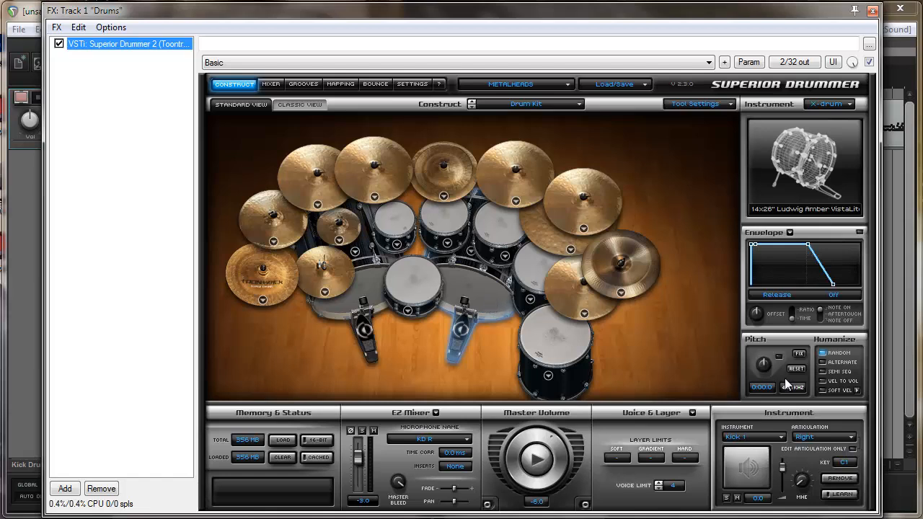
click(823, 365)
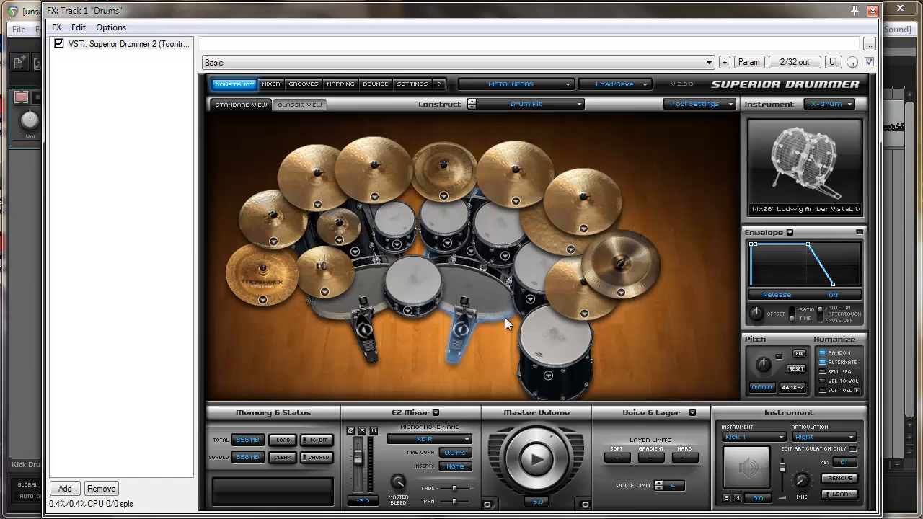
click(478, 305)
click(479, 306)
click(478, 306)
click(493, 303)
click(477, 303)
Audition the three rack toms and the snare in the drum kit and close the instrument window
click(397, 235)
click(453, 234)
click(482, 231)
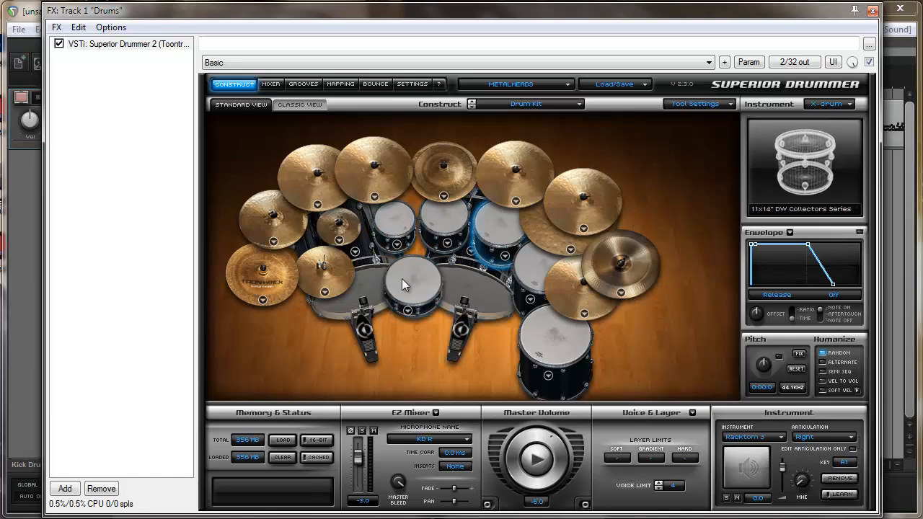
click(403, 281)
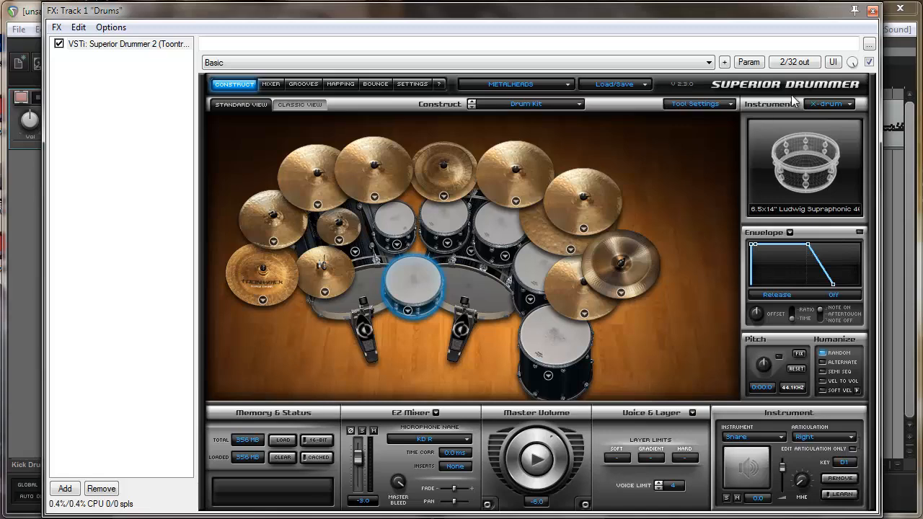
click(872, 11)
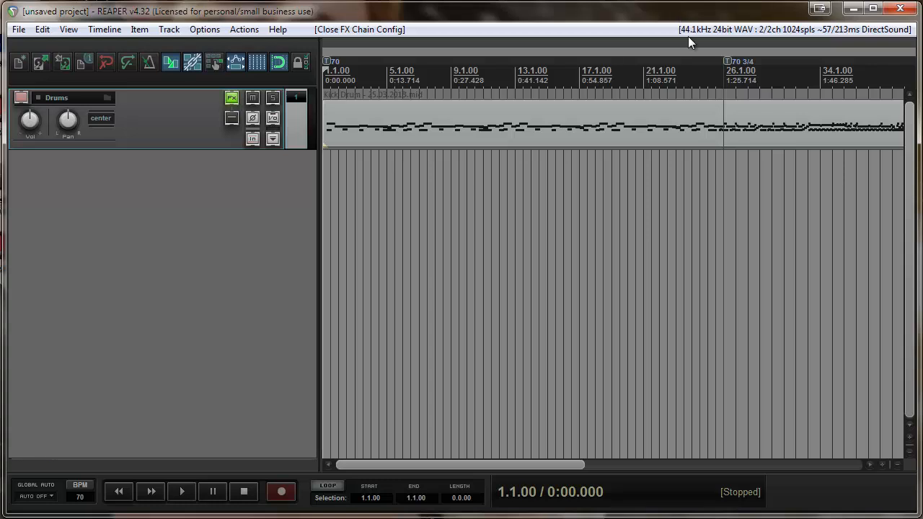
Open the Drums track's MIDI item in the MIDI editor and bring its lowest notes around C2 into view
click(685, 109)
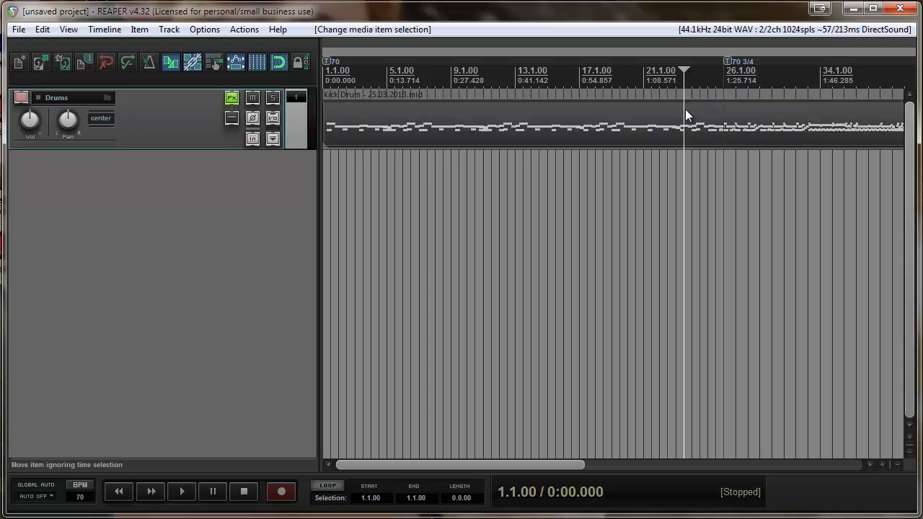
double_click(654, 134)
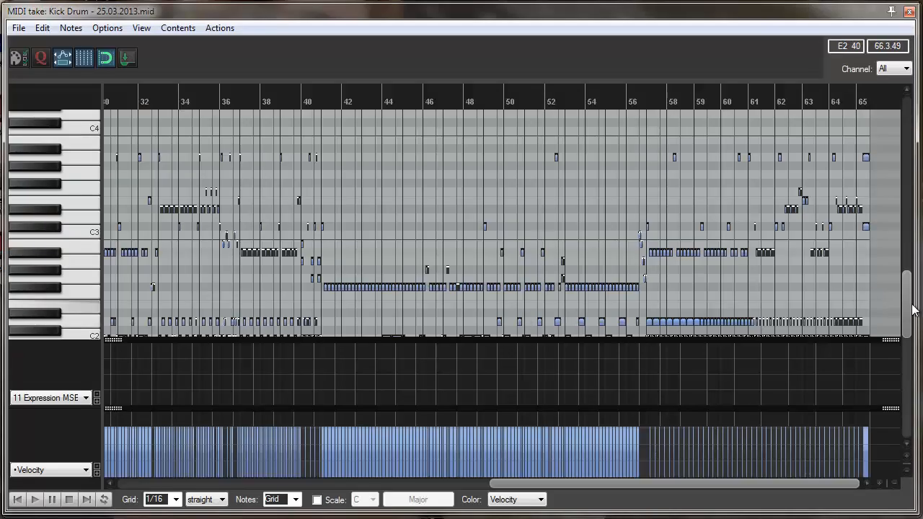
mouse_move(906, 309)
mouse_down()
mouse_move(906, 333)
mouse_move(906, 317)
mouse_up()
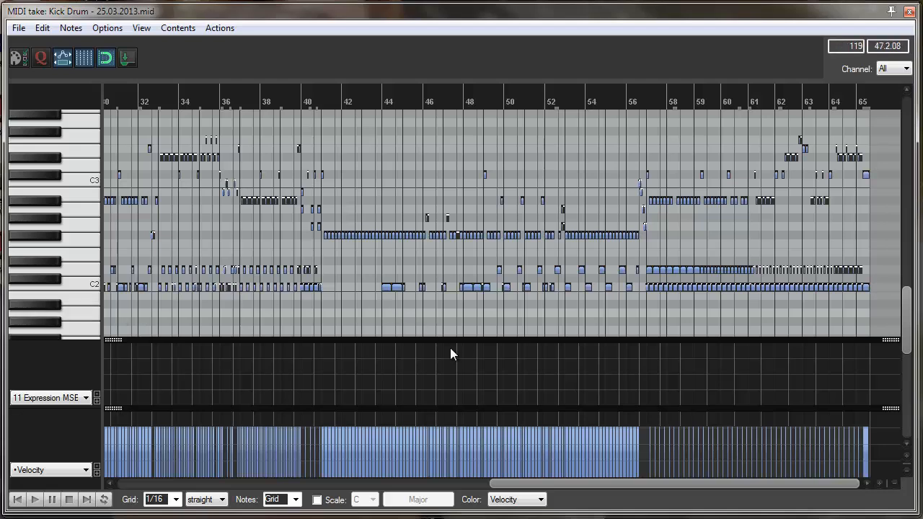
Place the edit cursor at bar 57, where the fast kick notes start, and play the passage from there
scroll(472, 284, up, 2)
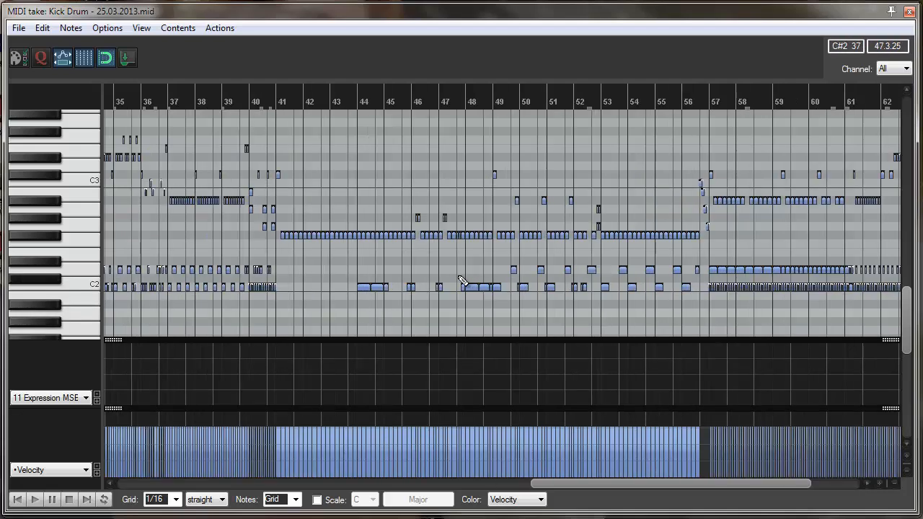
drag(650, 490, 696, 487)
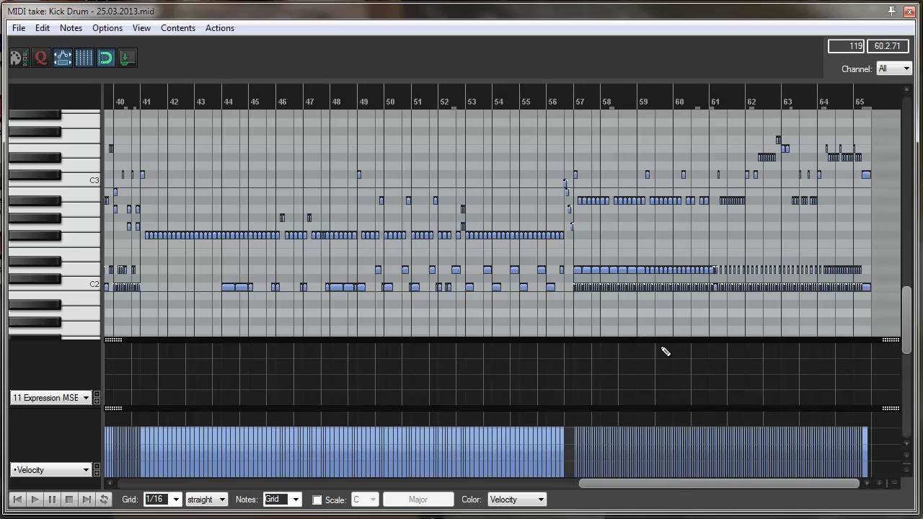
scroll(687, 172, up, 3)
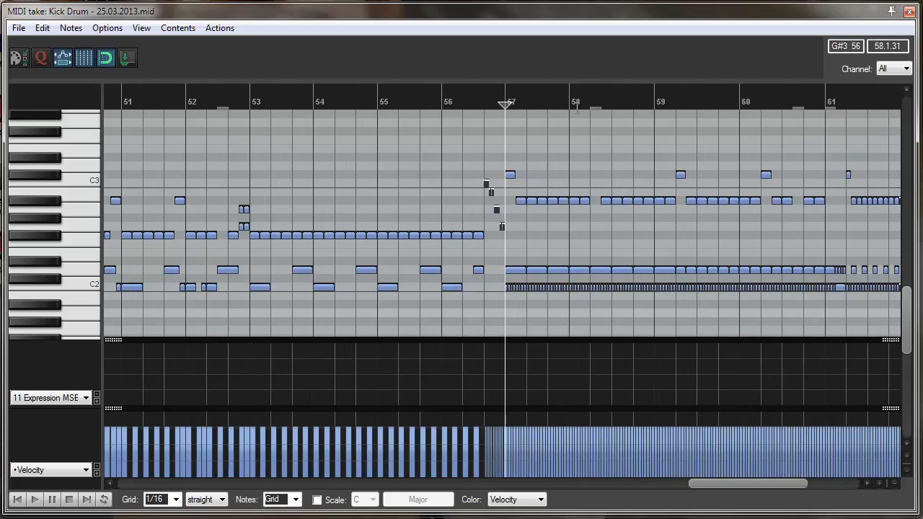
scroll(593, 144, up, 2)
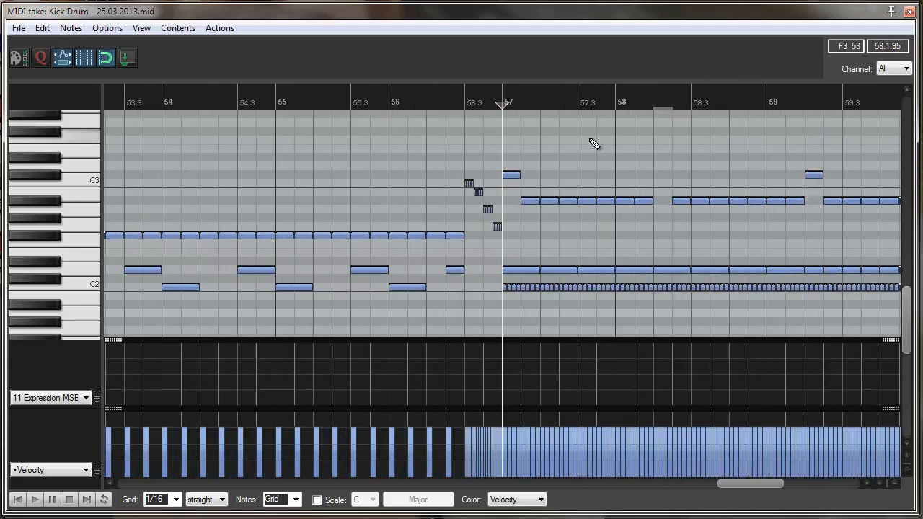
scroll(592, 145, up, 1)
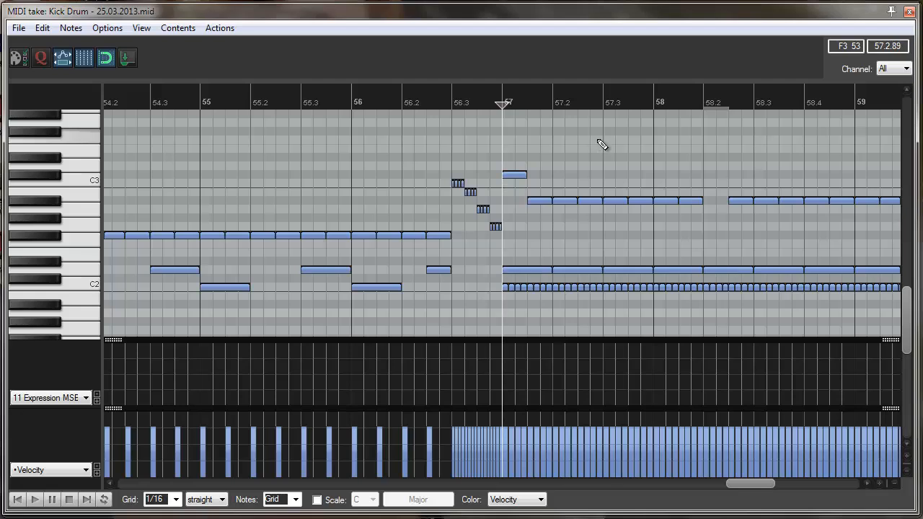
key(space)
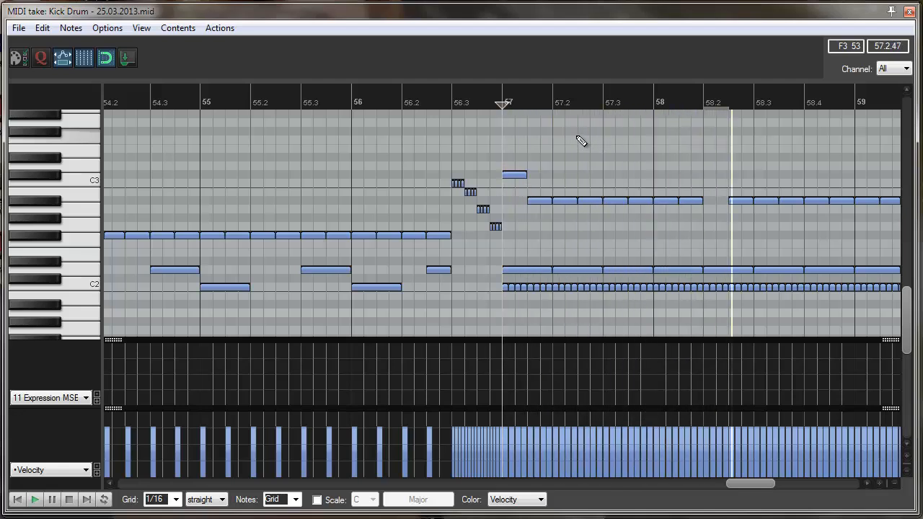
key(space)
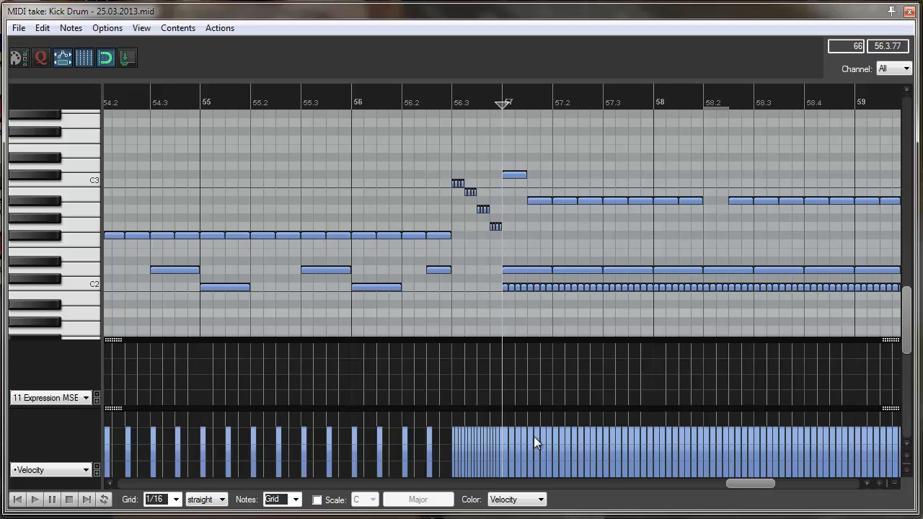
Select all notes in the drum take and set their velocity to 127
right_click(234, 323)
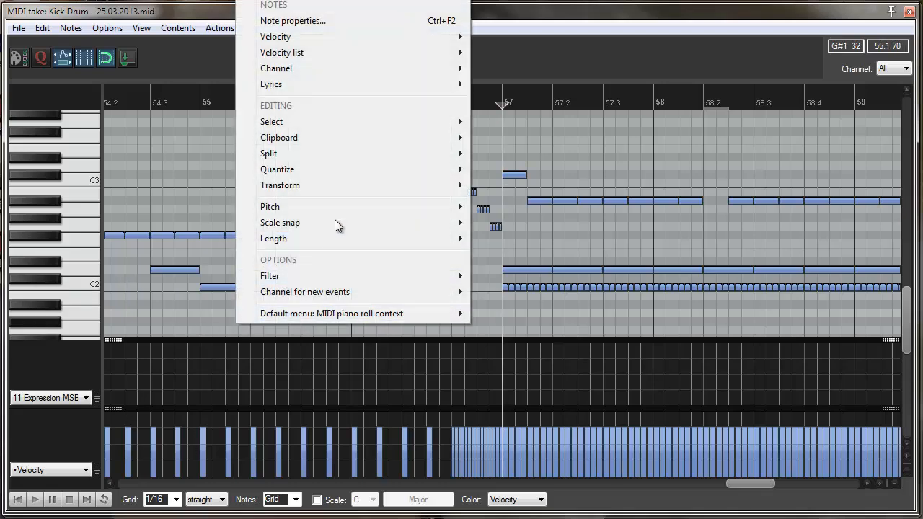
mouse_move(350, 123)
click(569, 229)
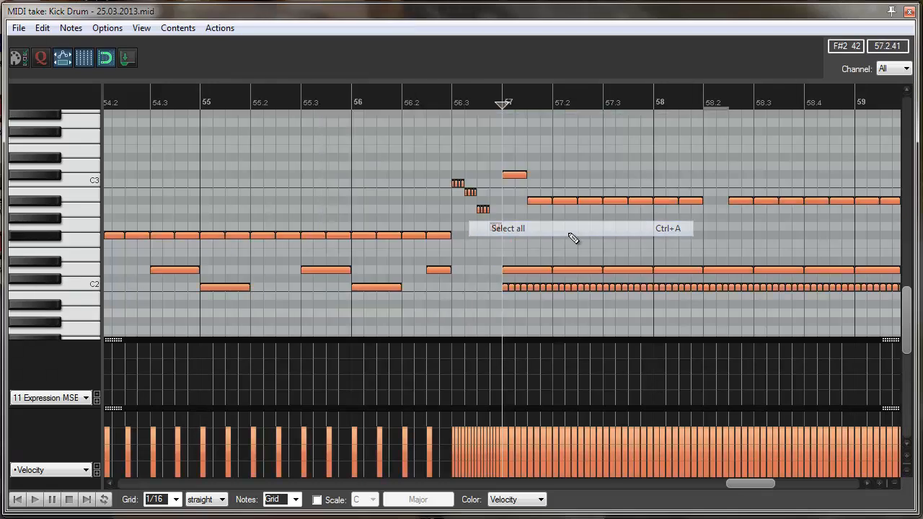
click(71, 27)
click(106, 60)
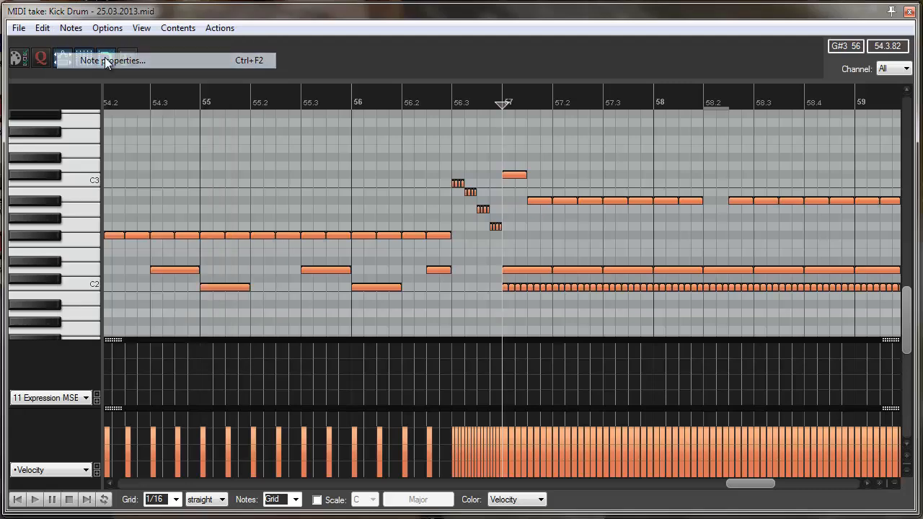
double_click(454, 227)
text(12)
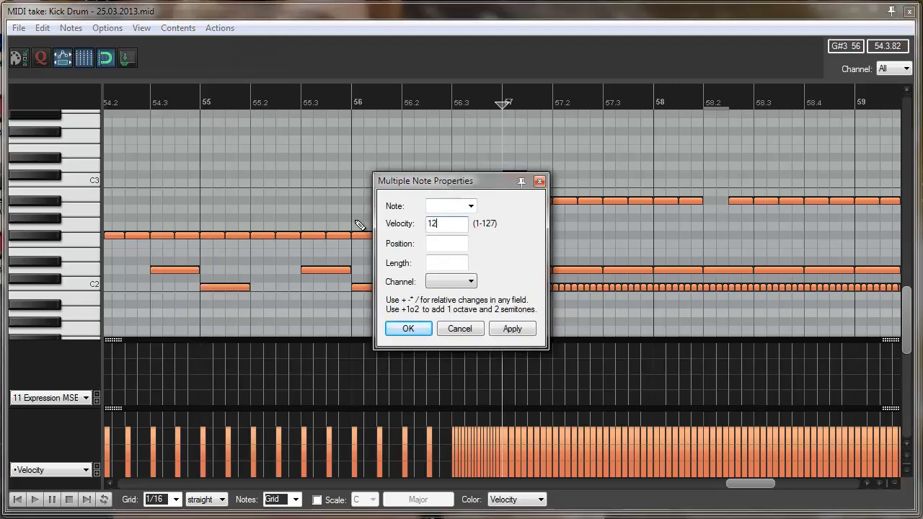
text(7)
key(Return)
key(space)
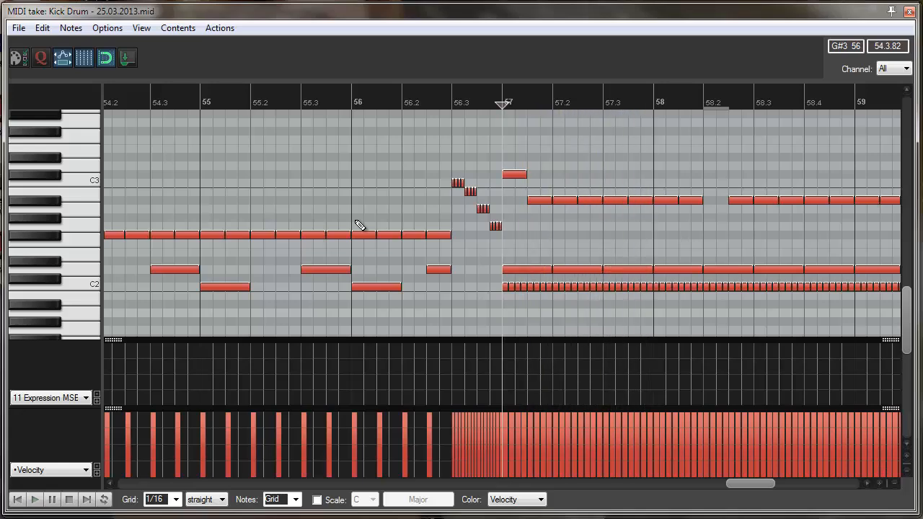
Clear the note selection, select only the C2 kick notes and set their velocity to 120
right_click(265, 180)
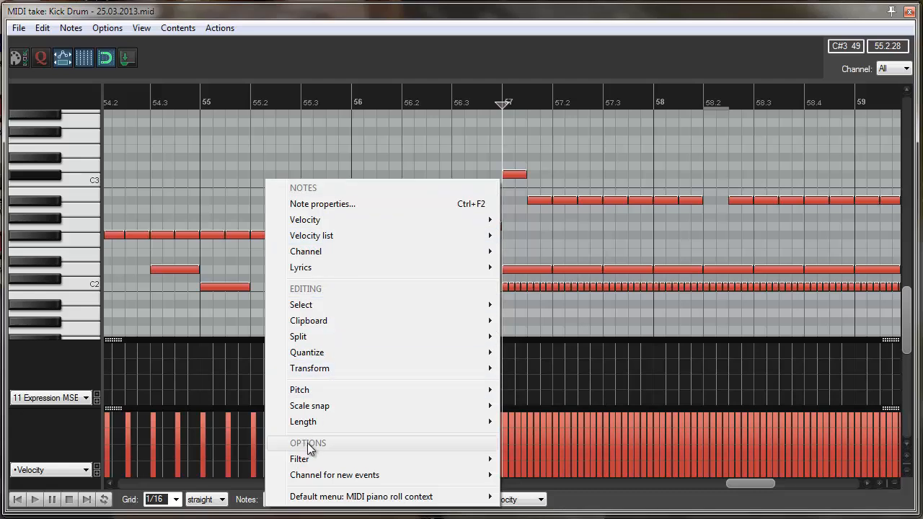
click(353, 19)
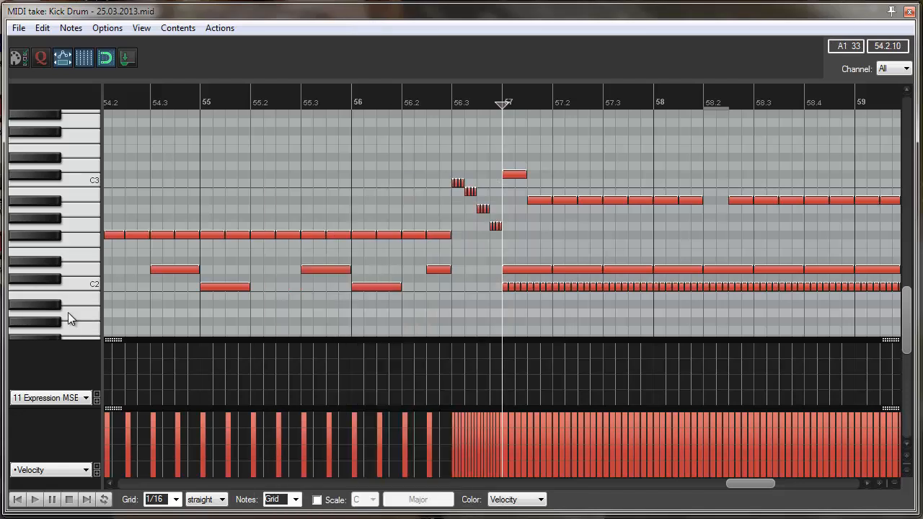
key(ctrl+a)
mouse_move(909, 310)
mouse_down()
mouse_move(912, 326)
mouse_move(910, 304)
mouse_move(910, 317)
mouse_up()
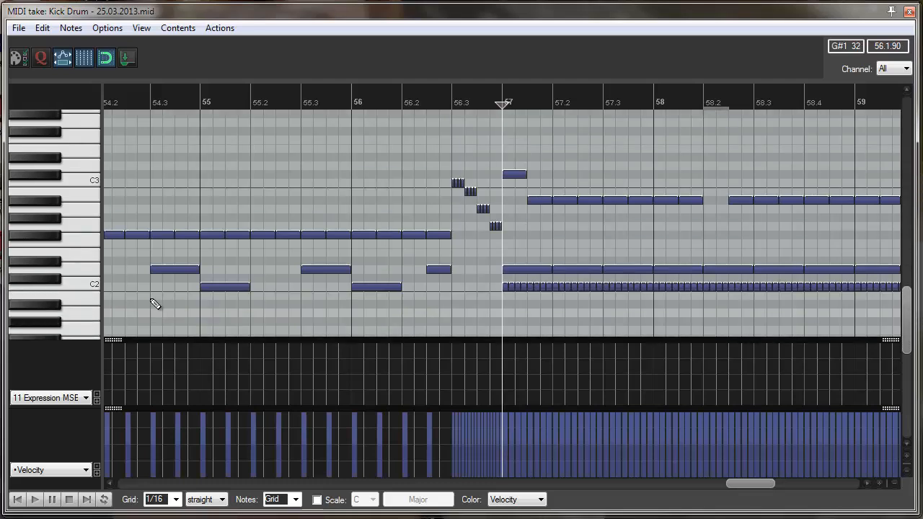
click(83, 283)
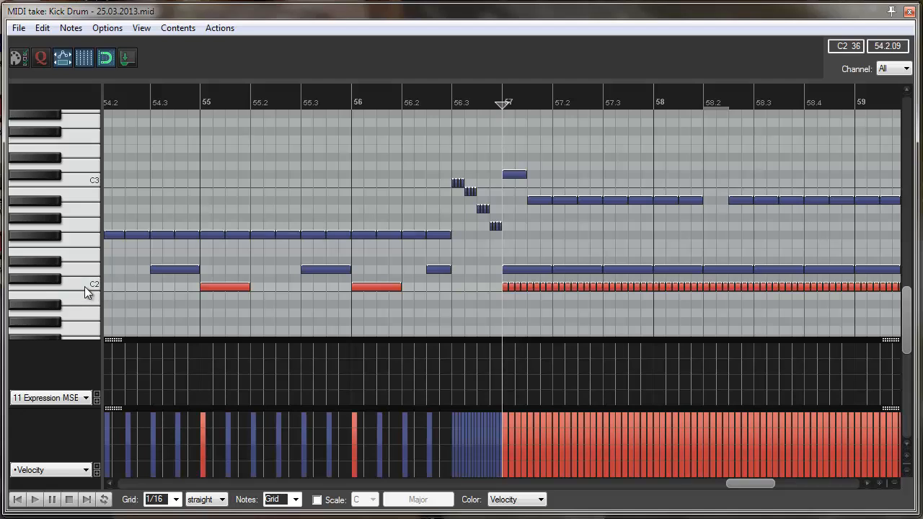
click(43, 28)
mouse_move(71, 28)
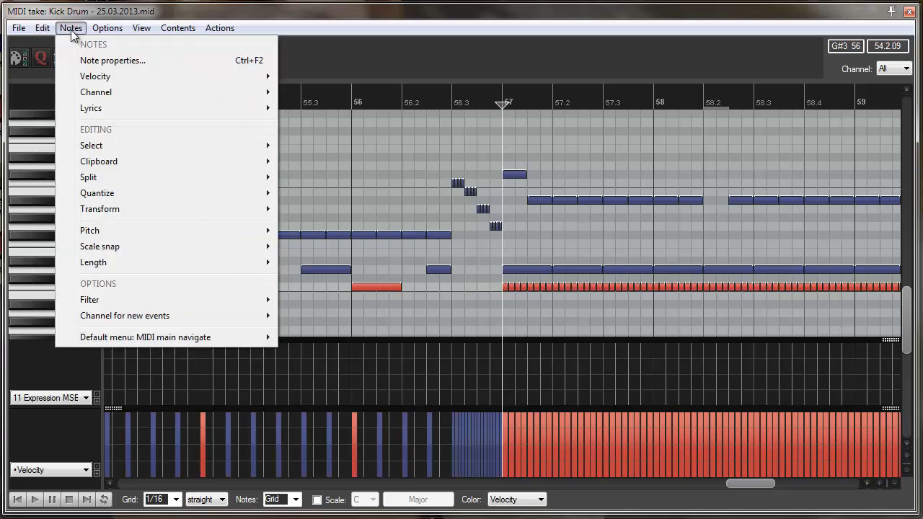
click(99, 65)
key(Tab)
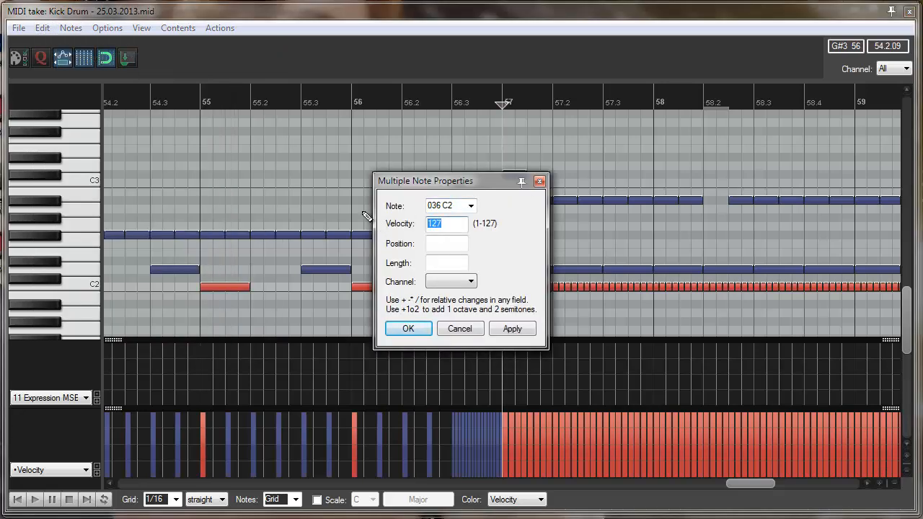
text(120)
key(Return)
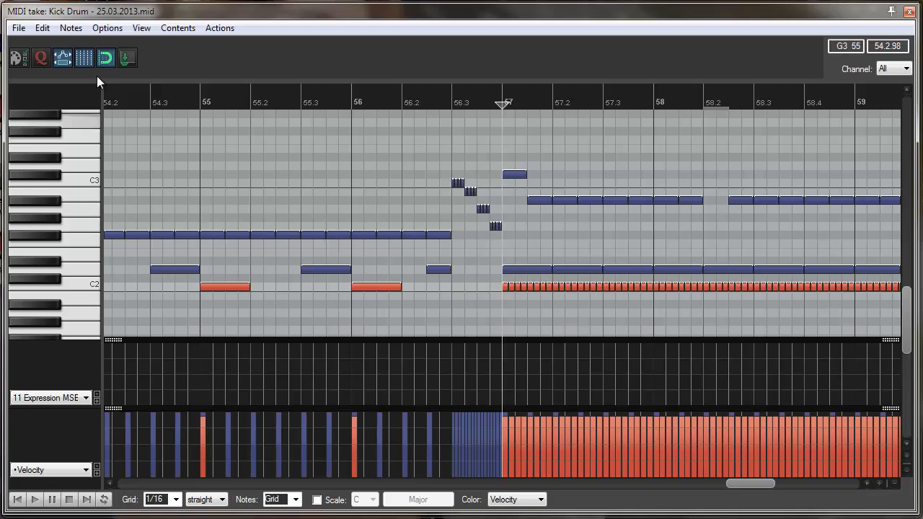
Humanize the selected C2 kick notes with velocity at 10%, leaving timing and timing bias at 0%
click(72, 28)
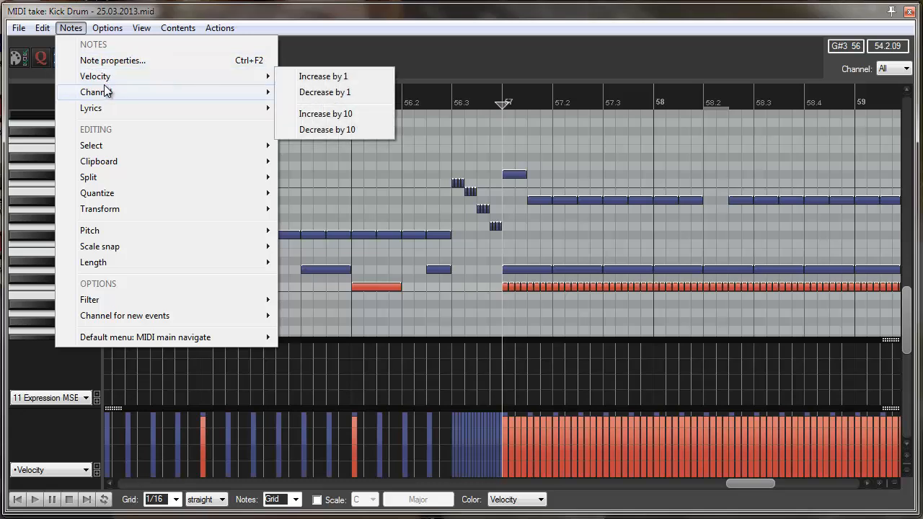
mouse_move(121, 193)
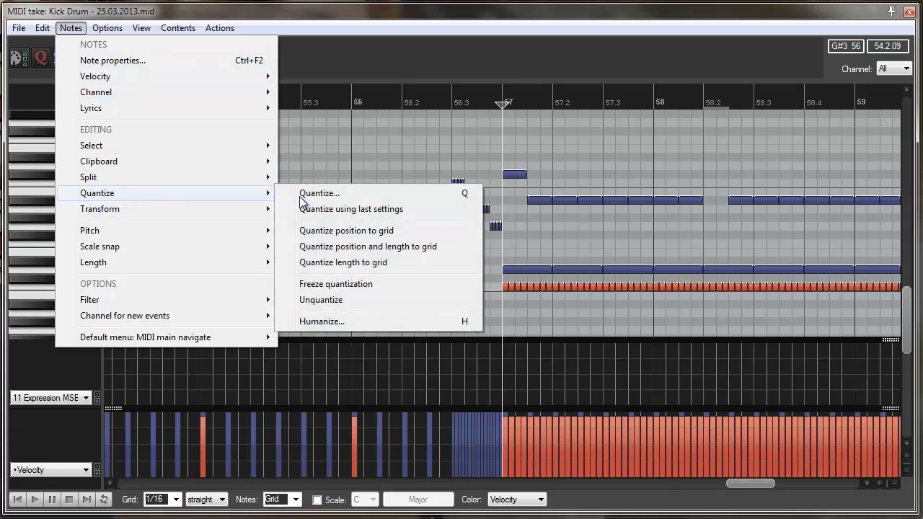
click(335, 322)
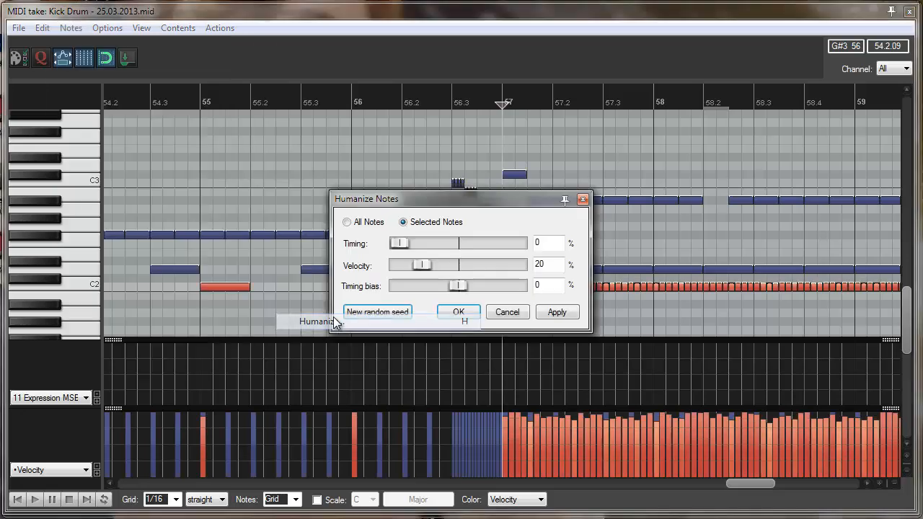
double_click(551, 264)
text(10)
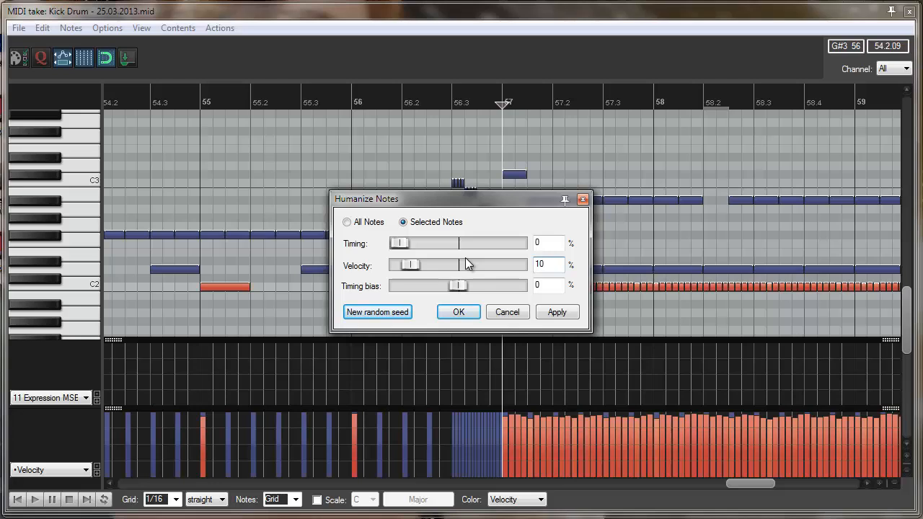
click(466, 317)
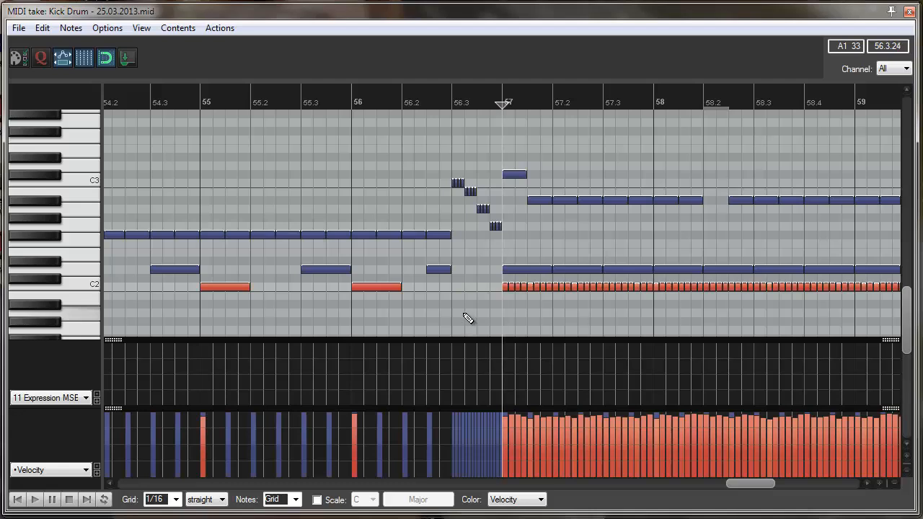
scroll(545, 317, down, 6)
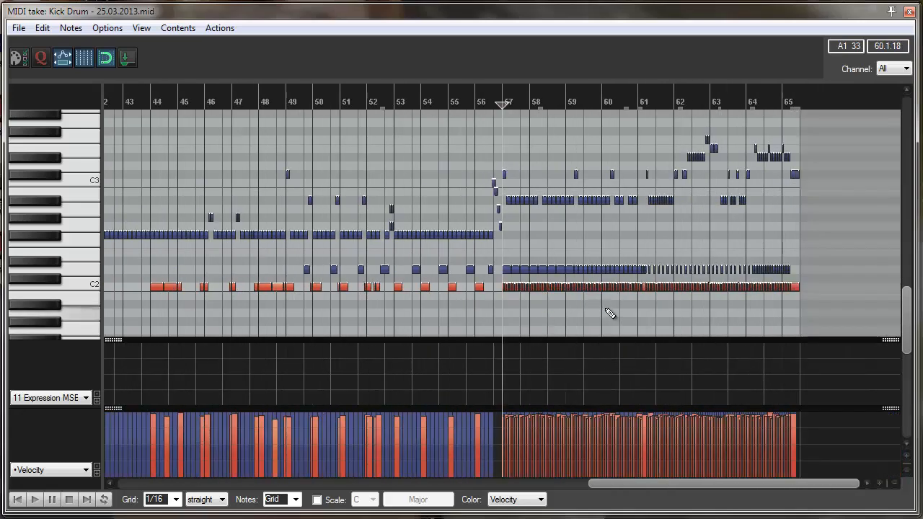
scroll(603, 309, up, 6)
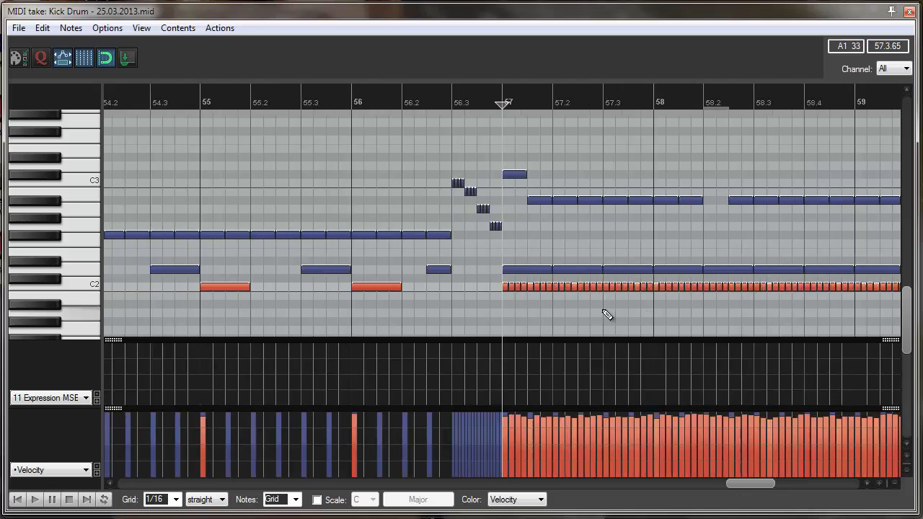
scroll(607, 314, up, 2)
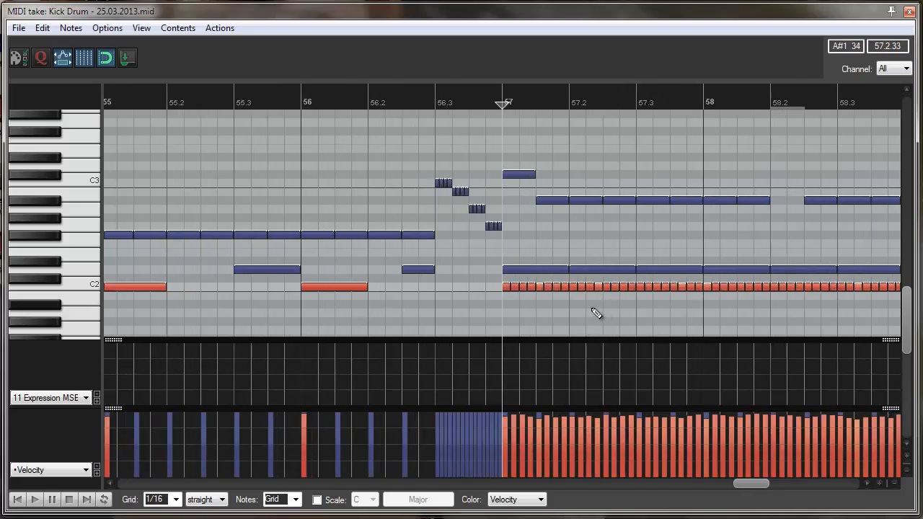
Select only the D2 notes and set their velocity to 120
click(72, 268)
click(70, 27)
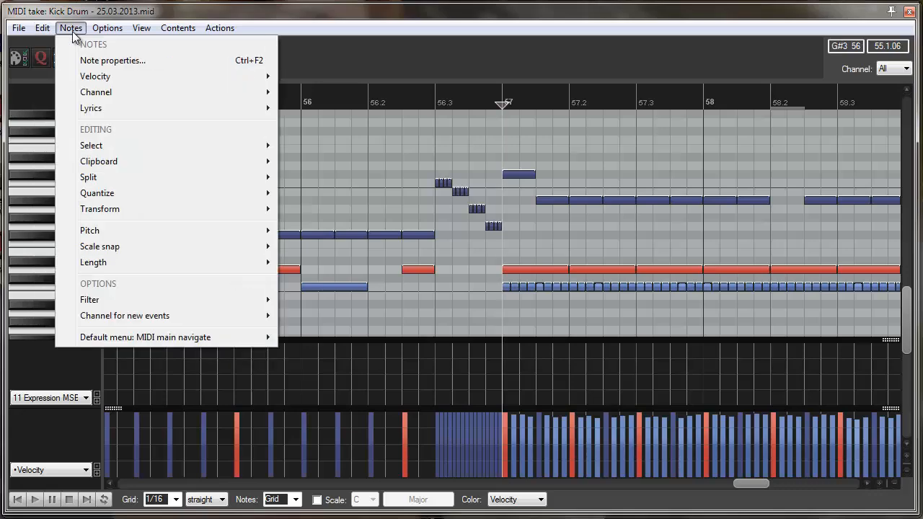
click(94, 60)
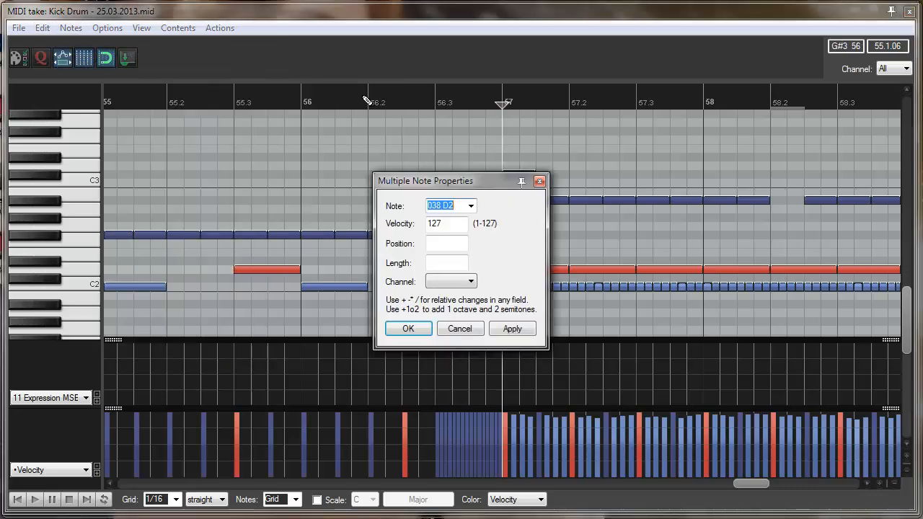
double_click(444, 226)
text(12)
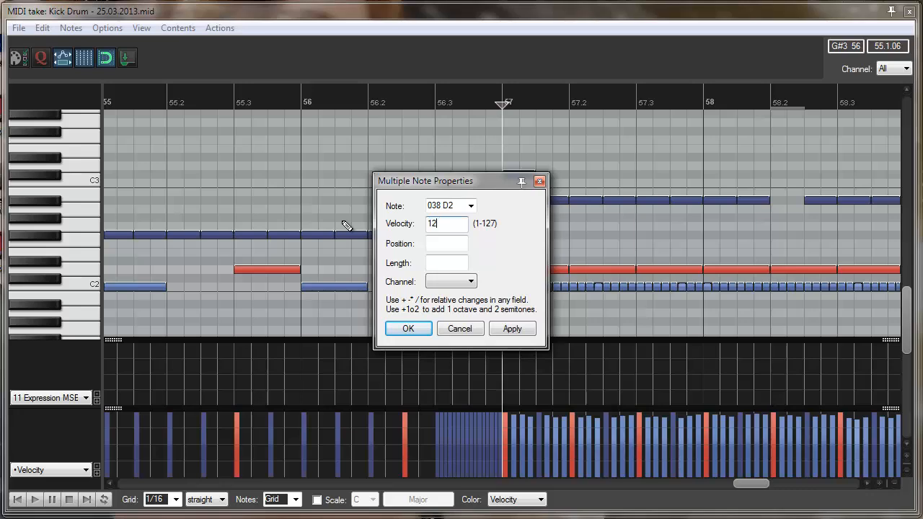
text(0)
key(Return)
Humanize the selected D2 notes with velocity at 10%, keeping timing and timing bias at 0%
click(71, 30)
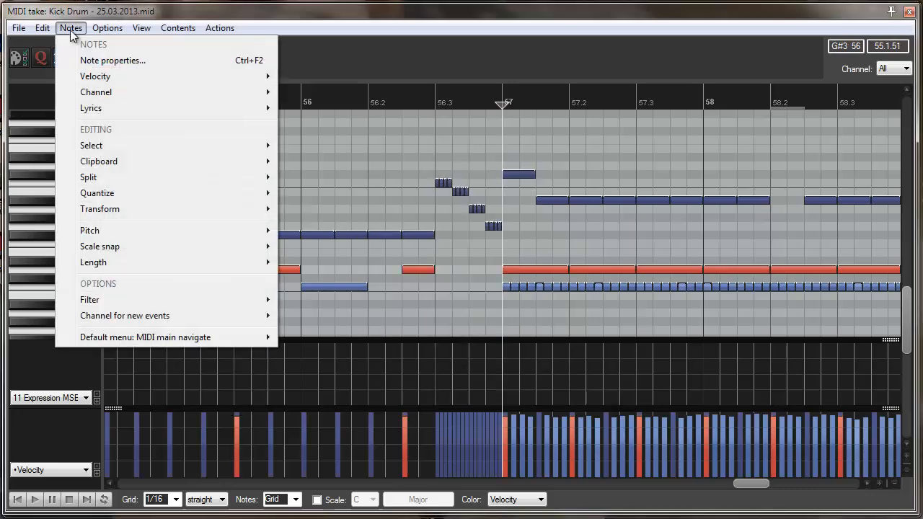
mouse_move(195, 191)
click(348, 322)
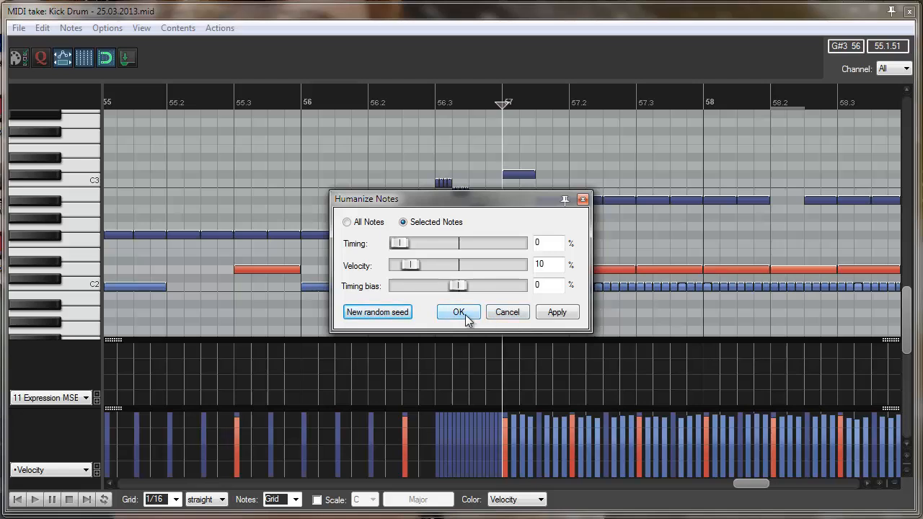
click(457, 314)
Place the edit cursor at 56.3, where the tom fill starts, and add all C3, B2, A2 and G2 notes to the selection
scroll(476, 286, down, 6)
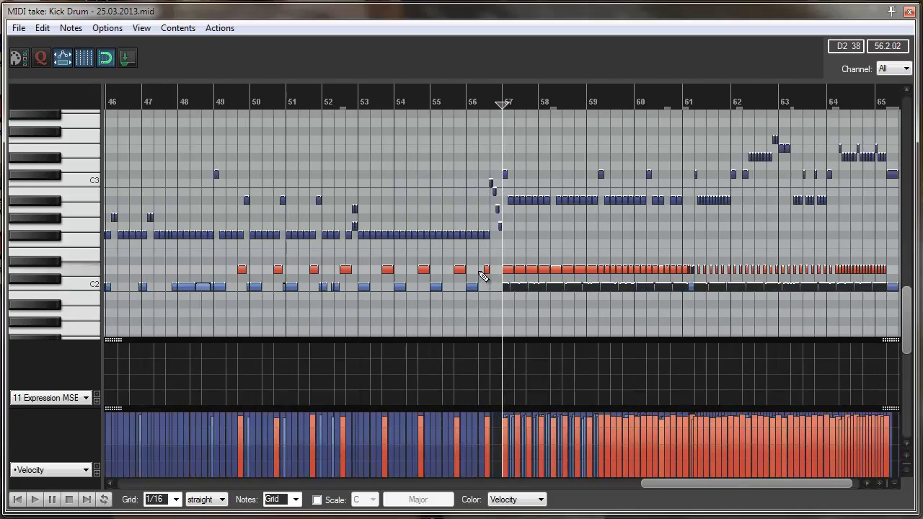
scroll(483, 276, up, 3)
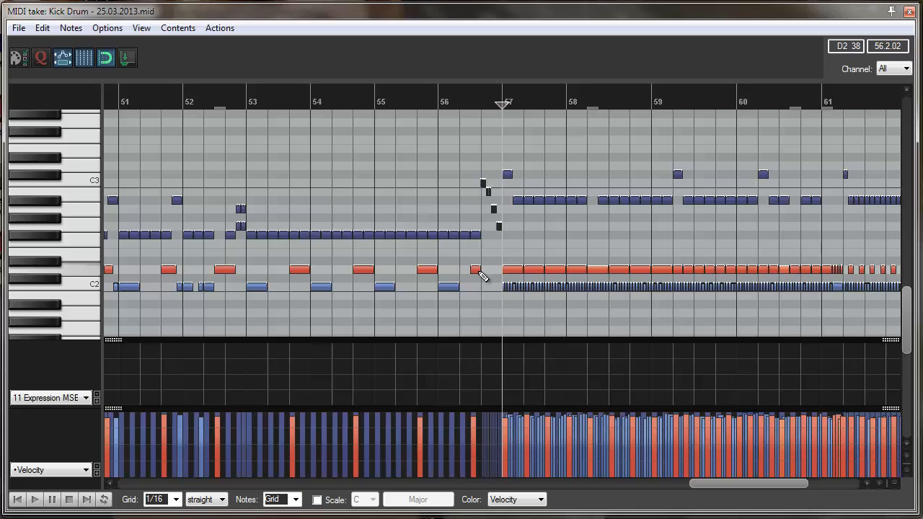
scroll(519, 285, up, 2)
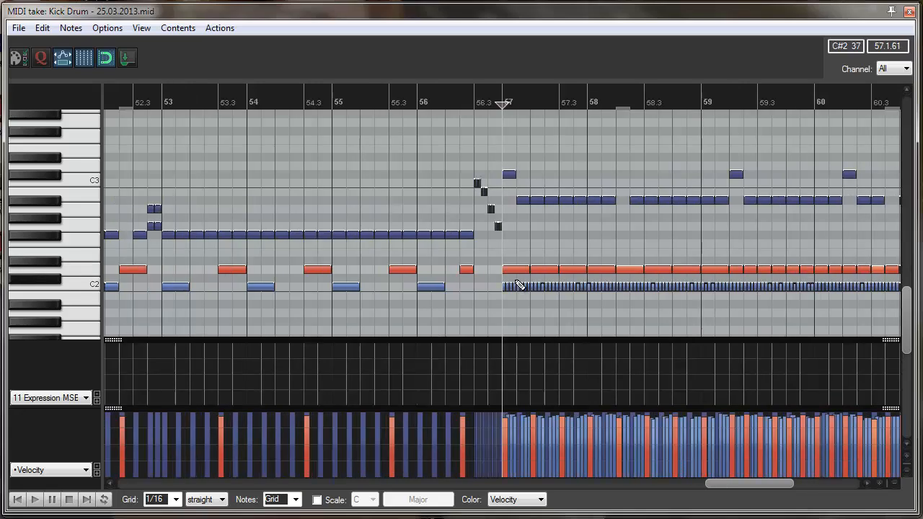
scroll(519, 285, up, 1)
scroll(519, 285, up, 1)
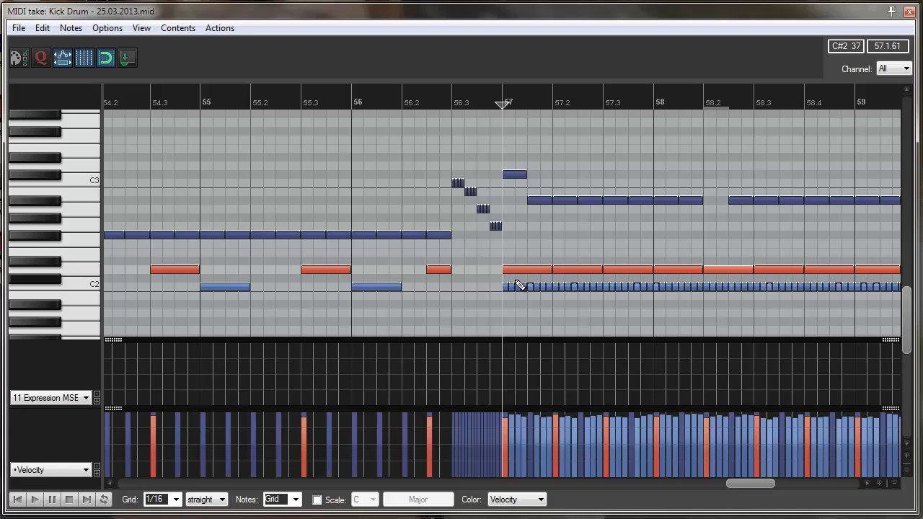
scroll(519, 285, up, 1)
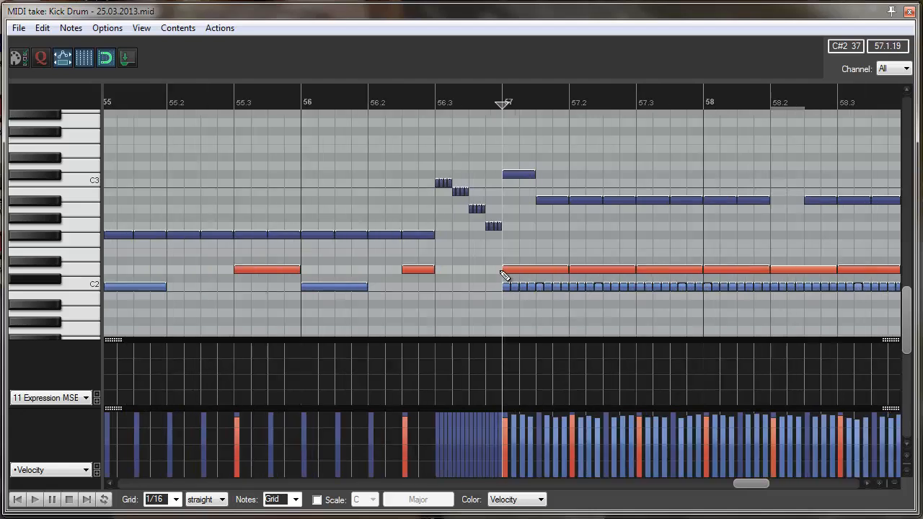
click(437, 101)
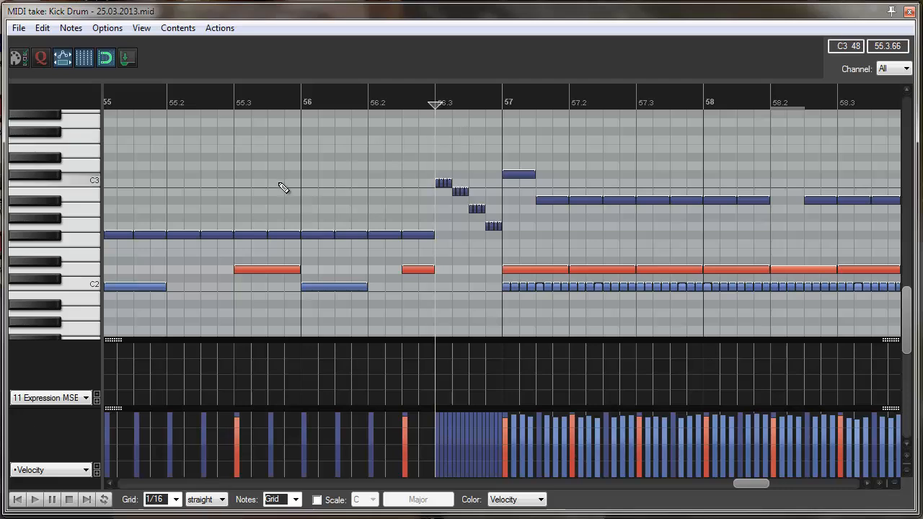
click(75, 181)
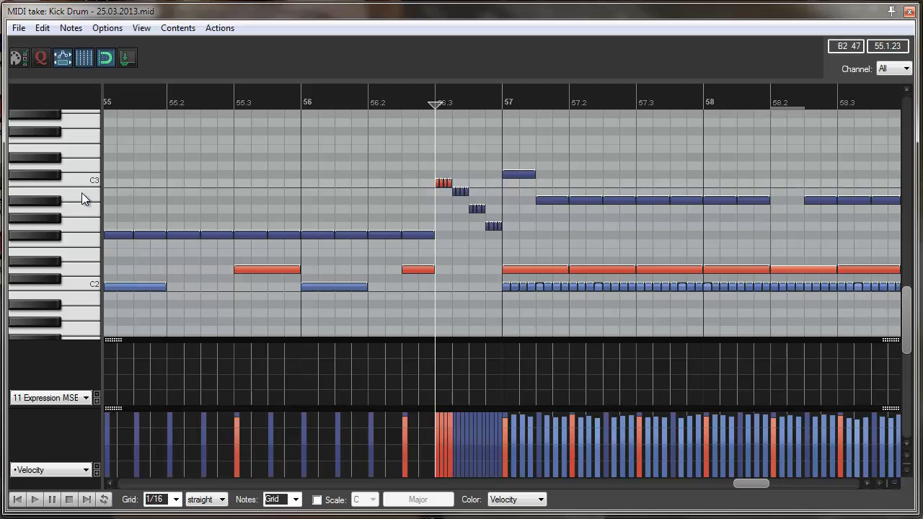
shift+click(81, 192)
shift+click(84, 209)
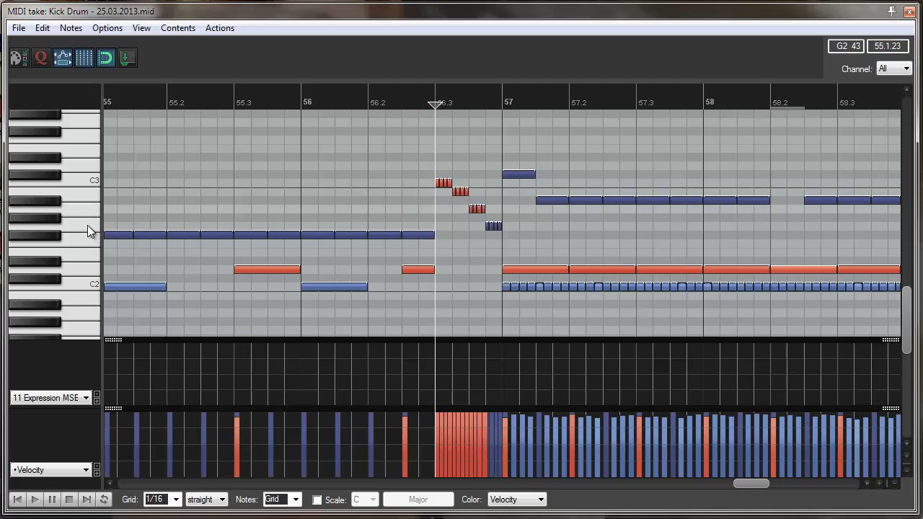
shift+click(87, 225)
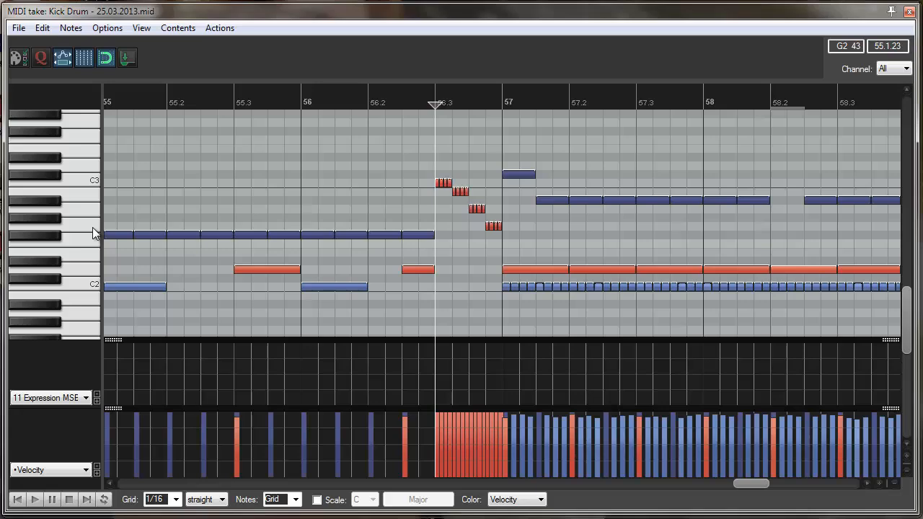
Set the velocity of all selected notes to 110 and play the tom fill from 56.3
click(42, 29)
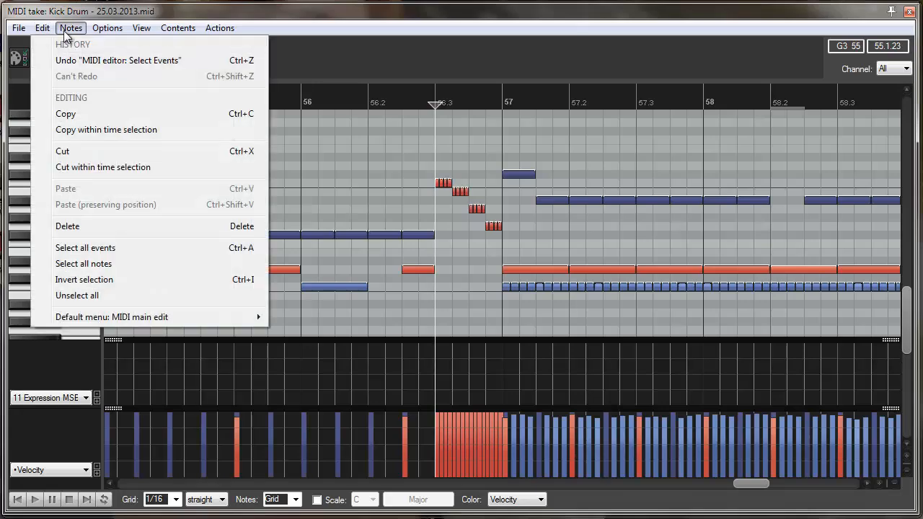
mouse_move(67, 31)
click(121, 60)
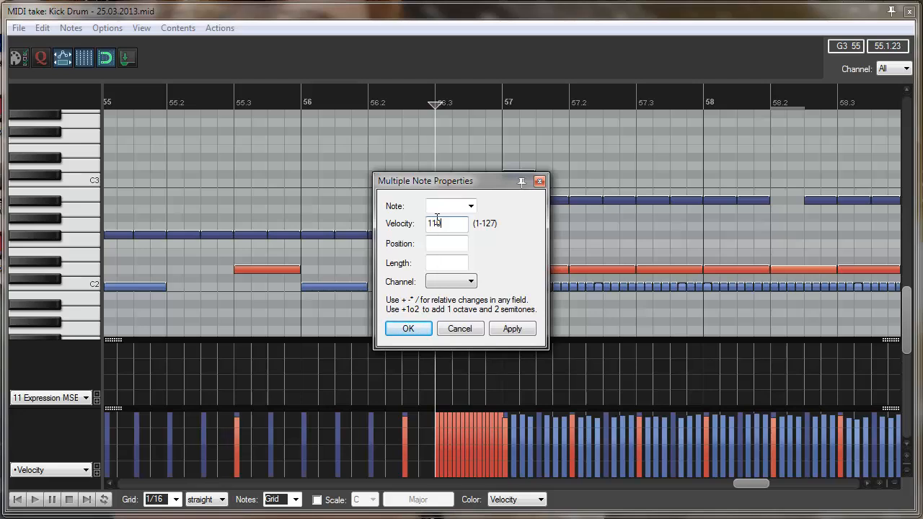
key(Return)
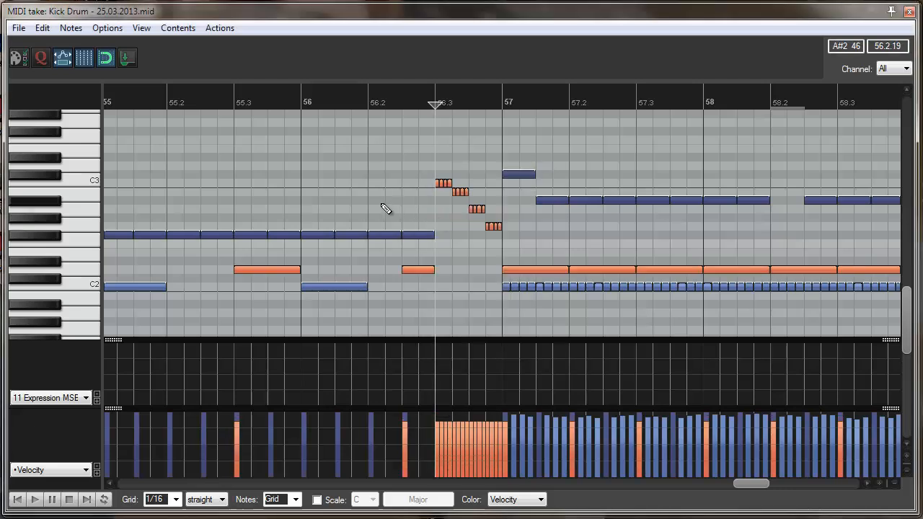
key(space)
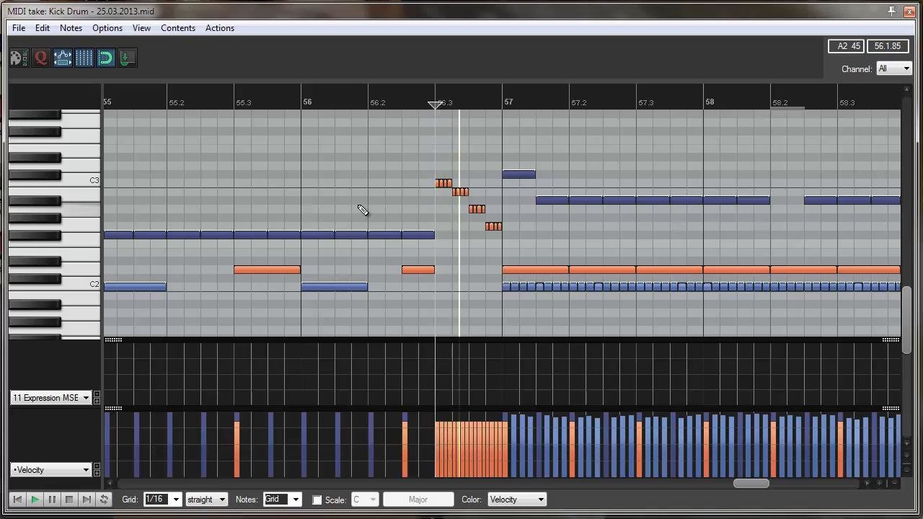
key(space)
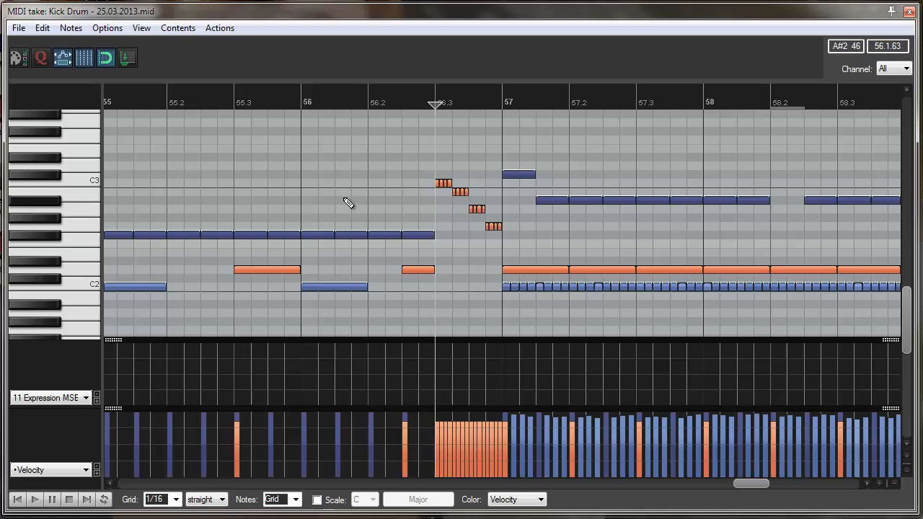
Humanize the selected notes with velocity at 10% and timing at 0%, and play the tom fill again
click(70, 27)
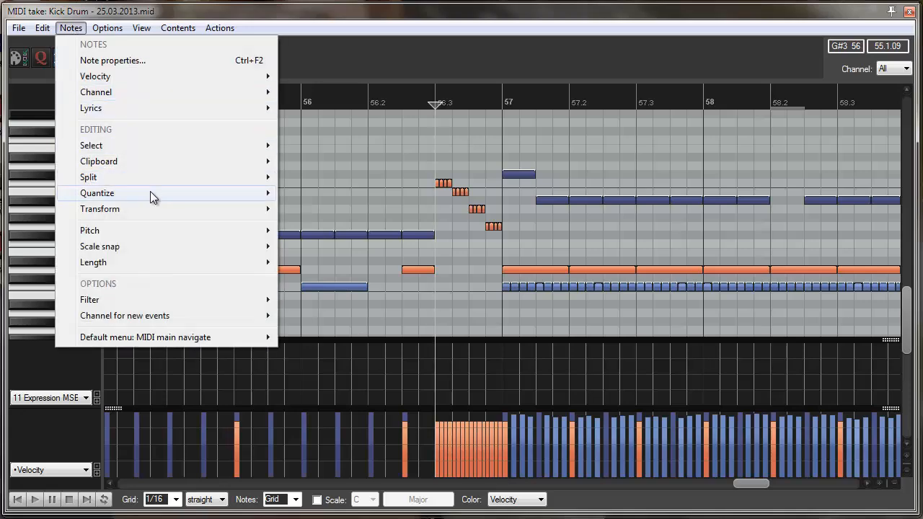
mouse_move(225, 196)
click(336, 323)
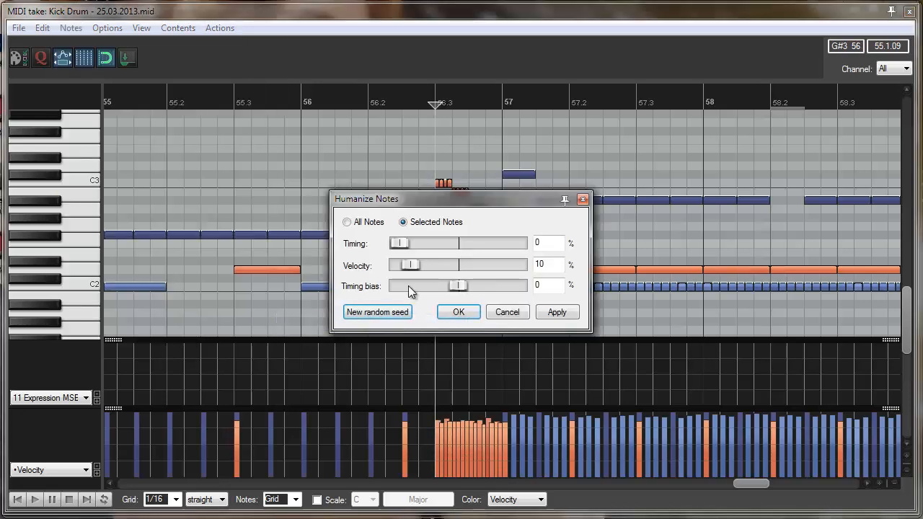
drag(515, 197, 297, 187)
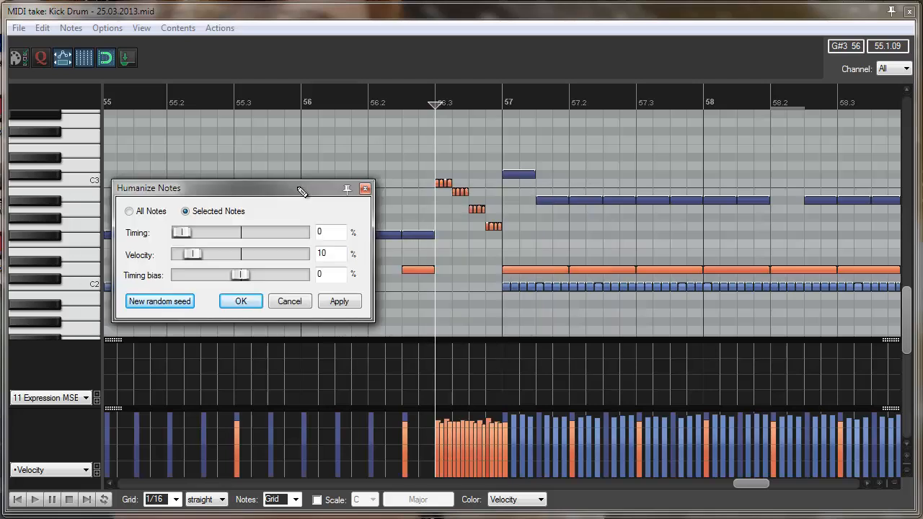
double_click(340, 252)
click(242, 301)
key(space)
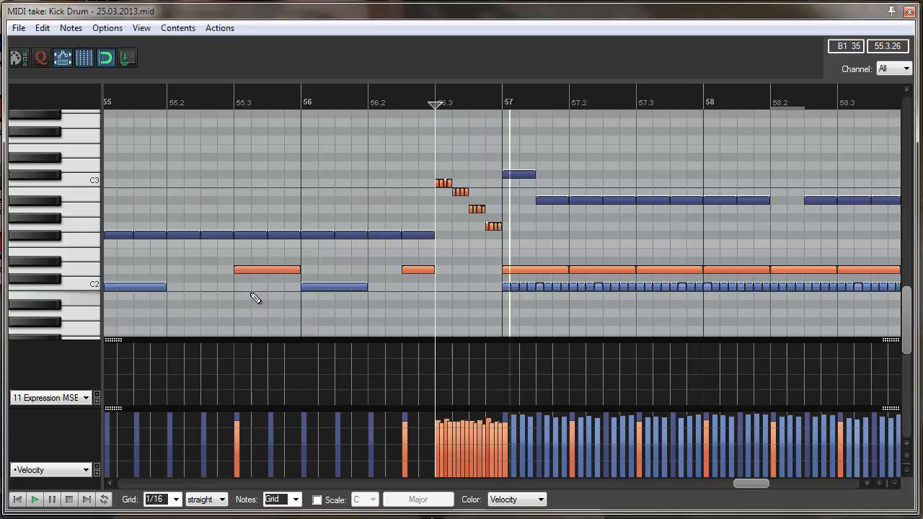
key(space)
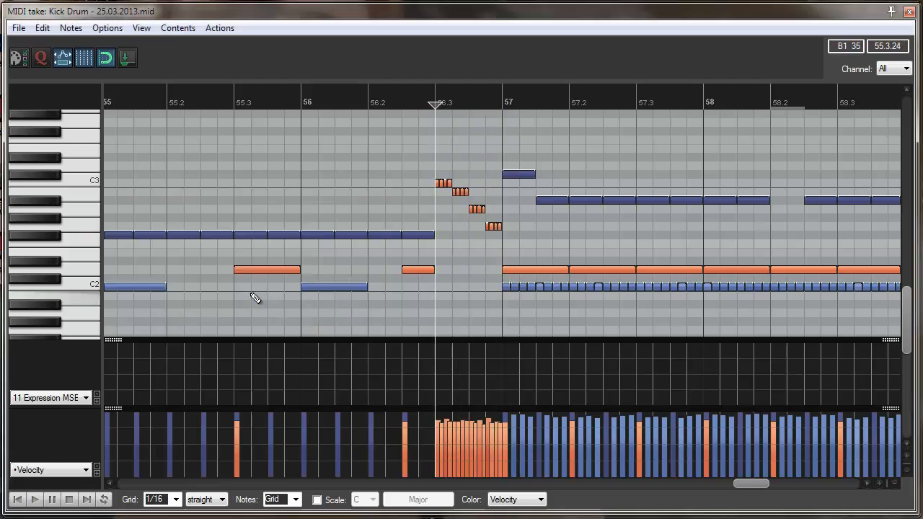
Start another humanize pass on the selected notes and set its velocity amount to 35%
click(50, 27)
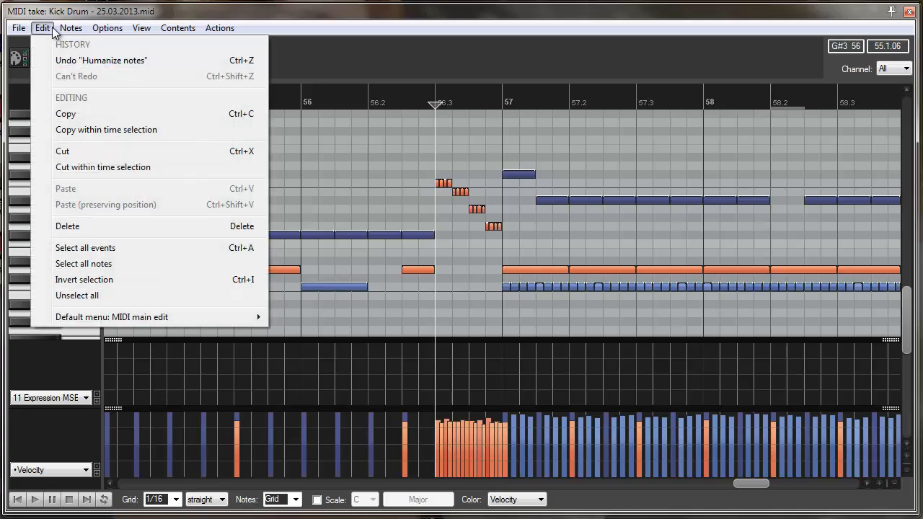
mouse_move(71, 27)
mouse_move(198, 201)
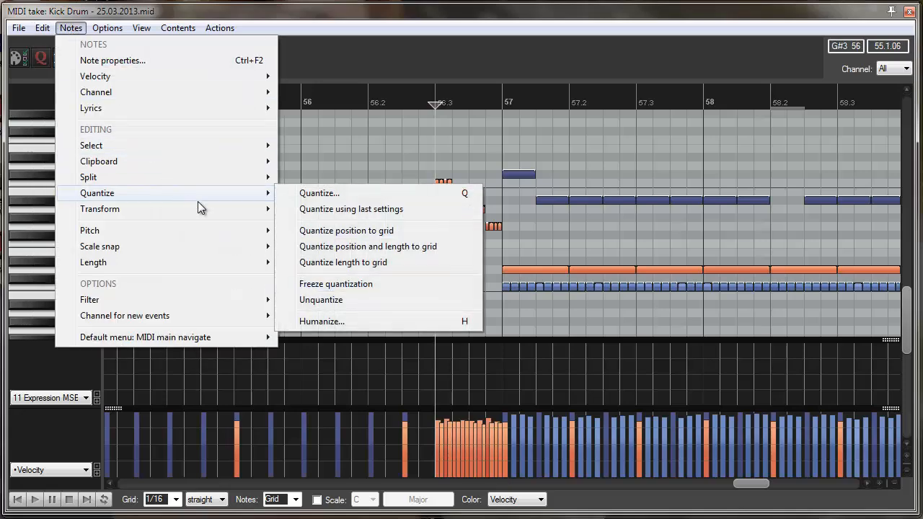
click(360, 320)
key(shift+Tab)
key(shift+Tab)
key(shift+Tab)
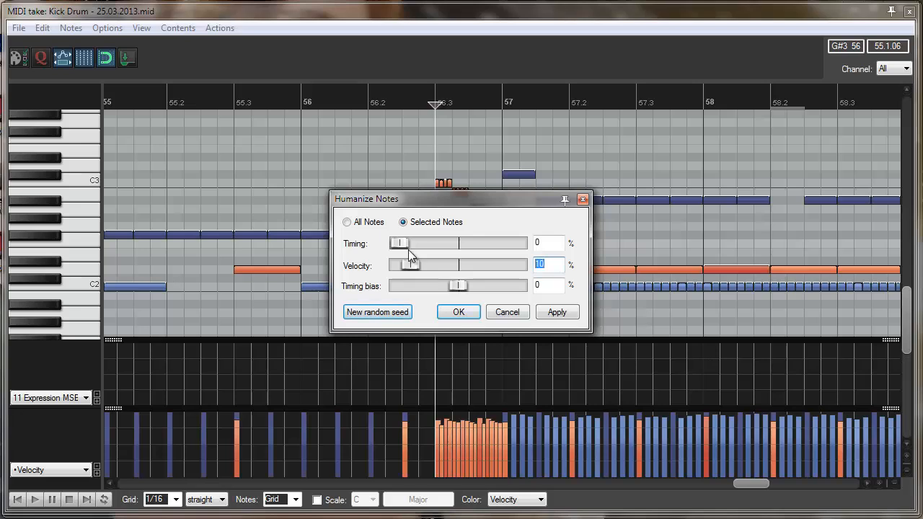
text(30)
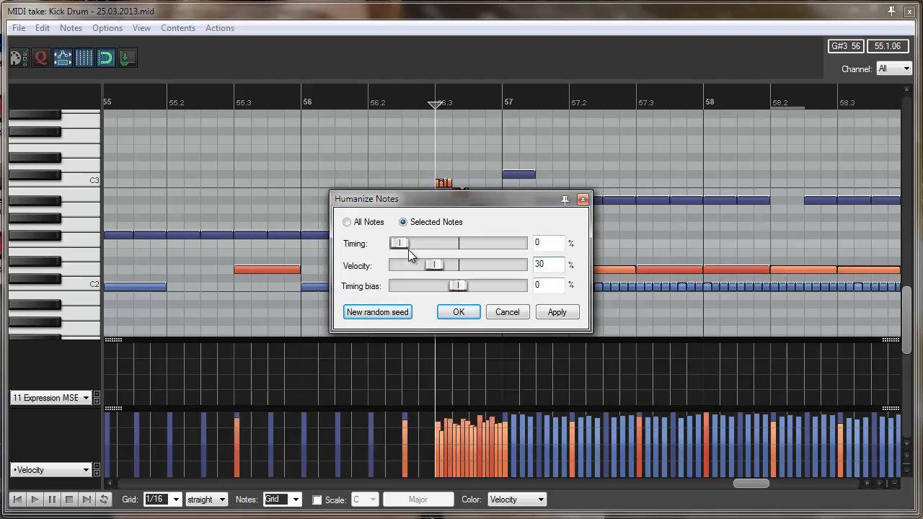
key(BackSpace)
text(5)
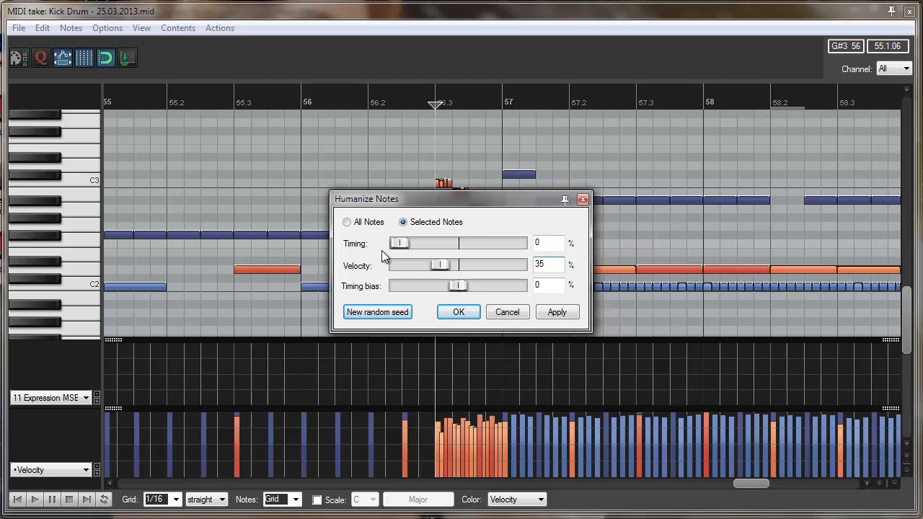
Generate a new random seed three times for the 35% velocity variation and apply it to the selected notes
click(380, 315)
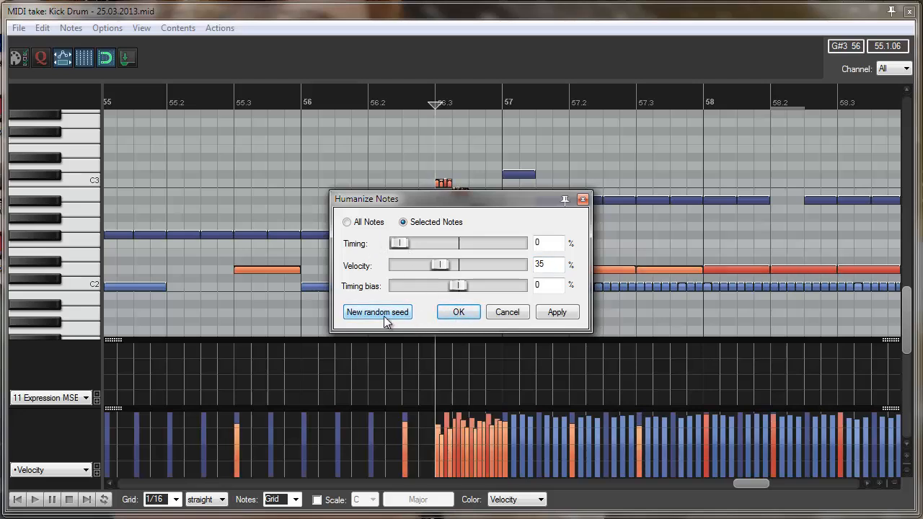
click(382, 316)
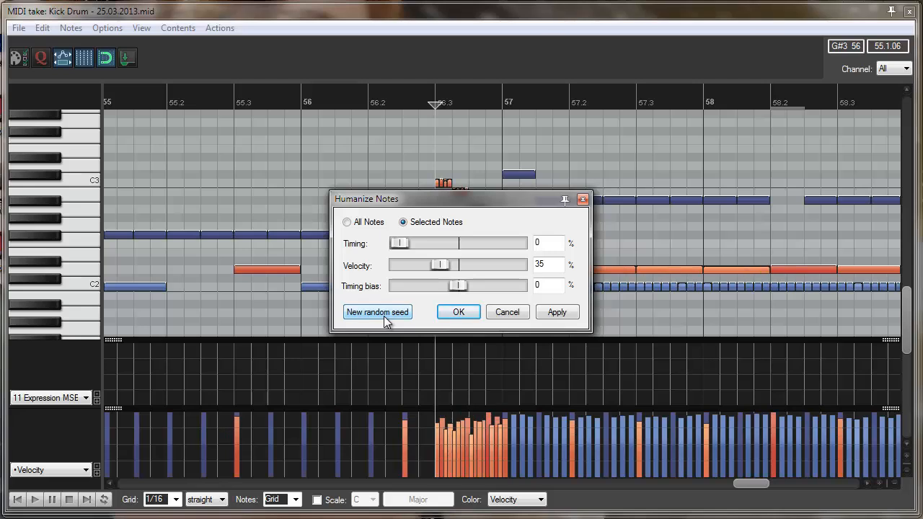
click(383, 316)
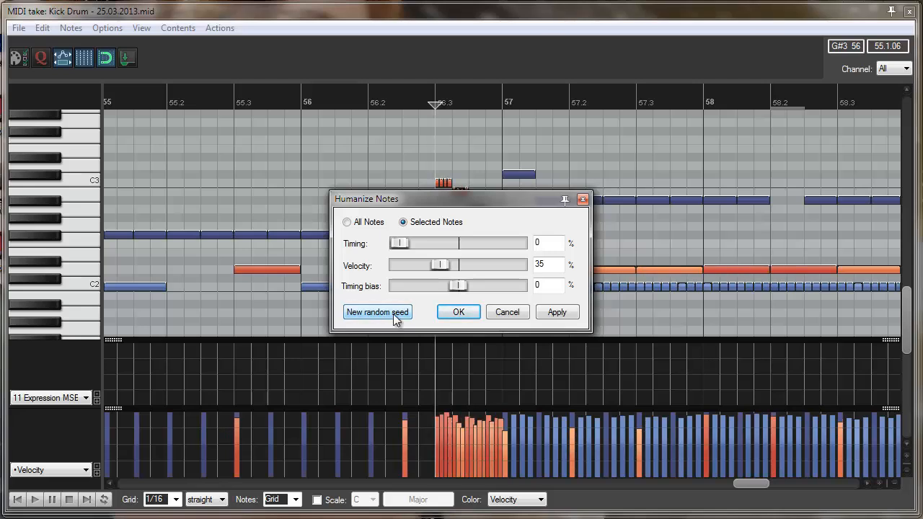
click(459, 312)
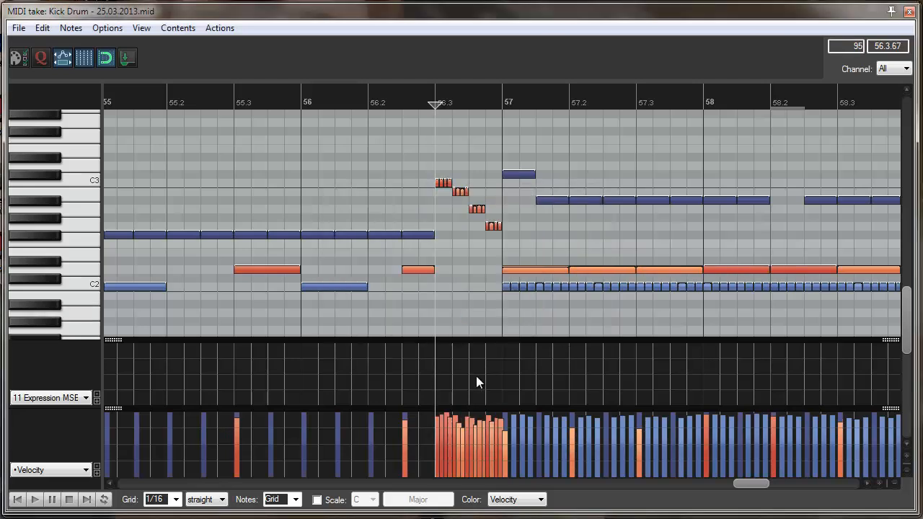
scroll(465, 363, up, 3)
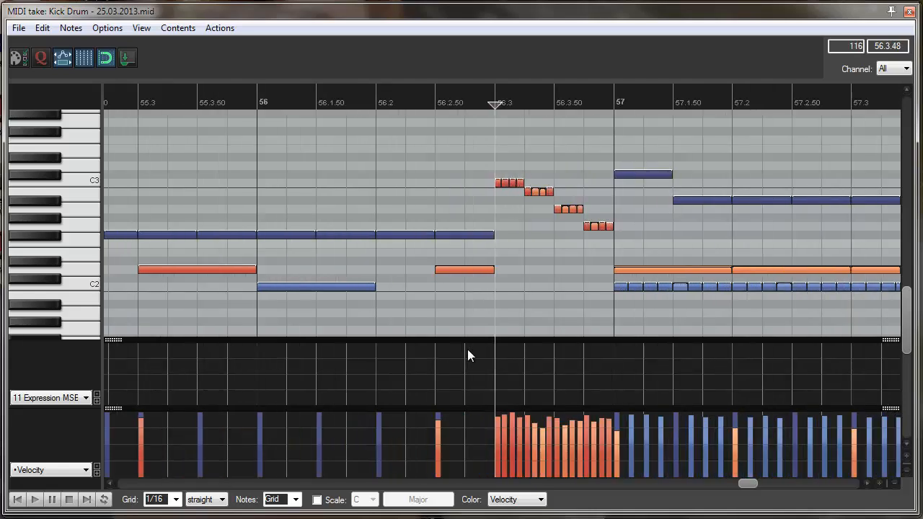
scroll(470, 348, up, 2)
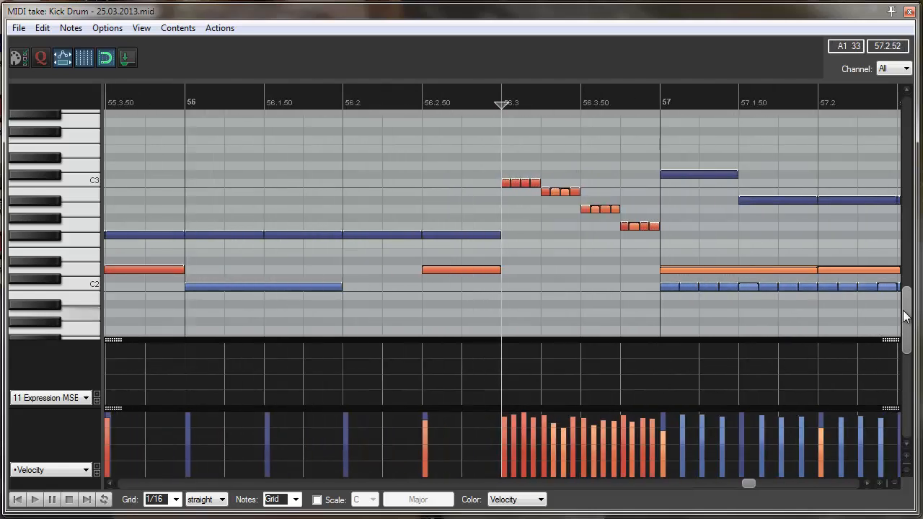
Play the humanized tom fill from 56.3 into bar 57
mouse_move(903, 311)
mouse_down()
mouse_move(907, 328)
mouse_move(908, 311)
mouse_up()
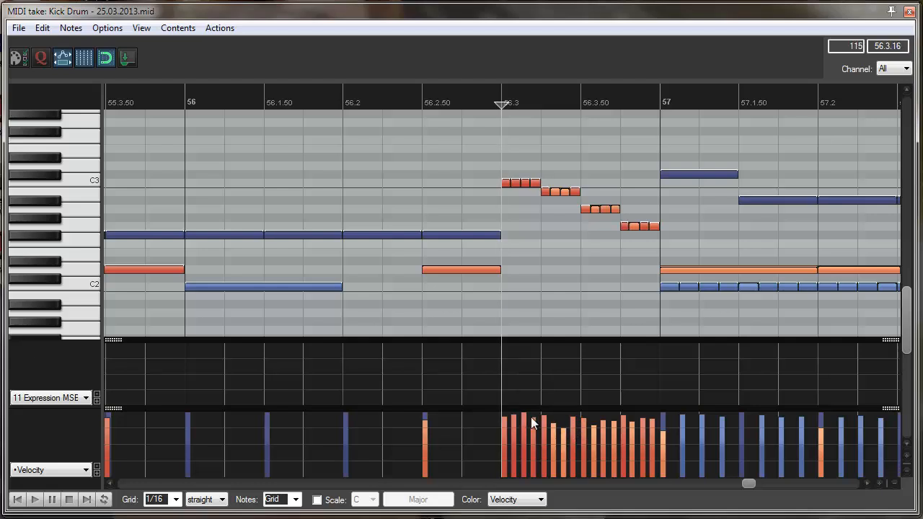
mouse_move(905, 324)
mouse_down()
mouse_move(911, 338)
mouse_move(911, 330)
mouse_up()
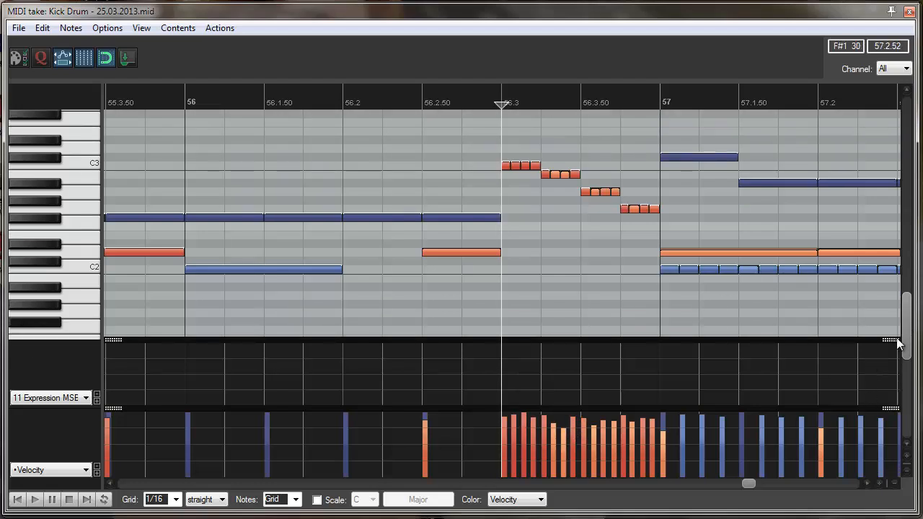
key(space)
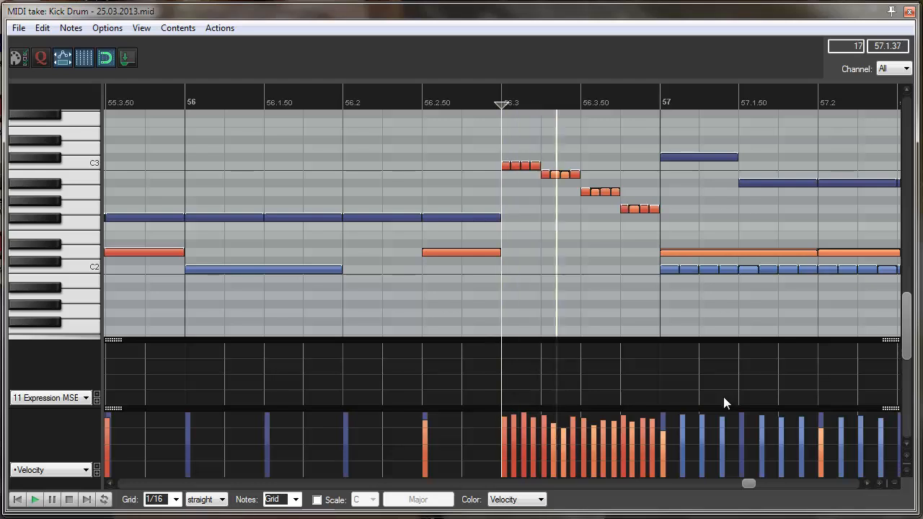
key(space)
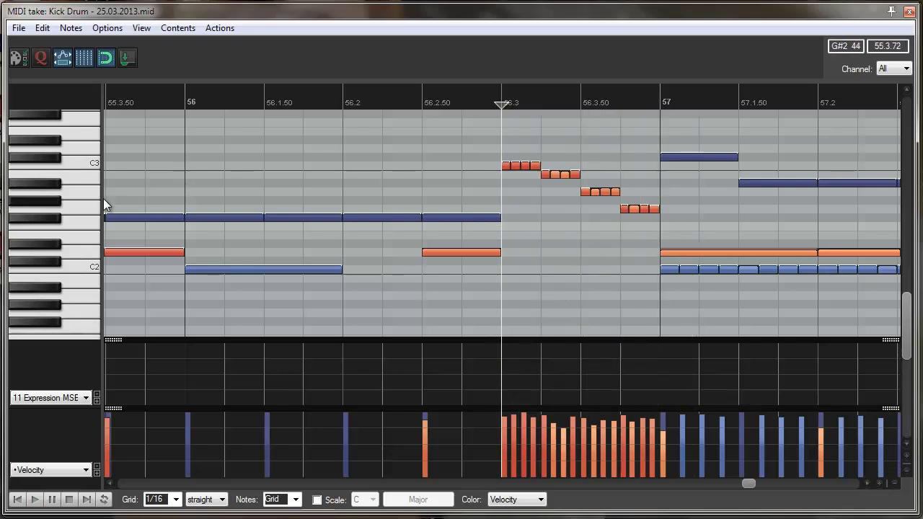
Deselect the notes and individually lower the second tom's last note, the third tom's first and last notes, and the fourth tom's first note in velocity
click(64, 123)
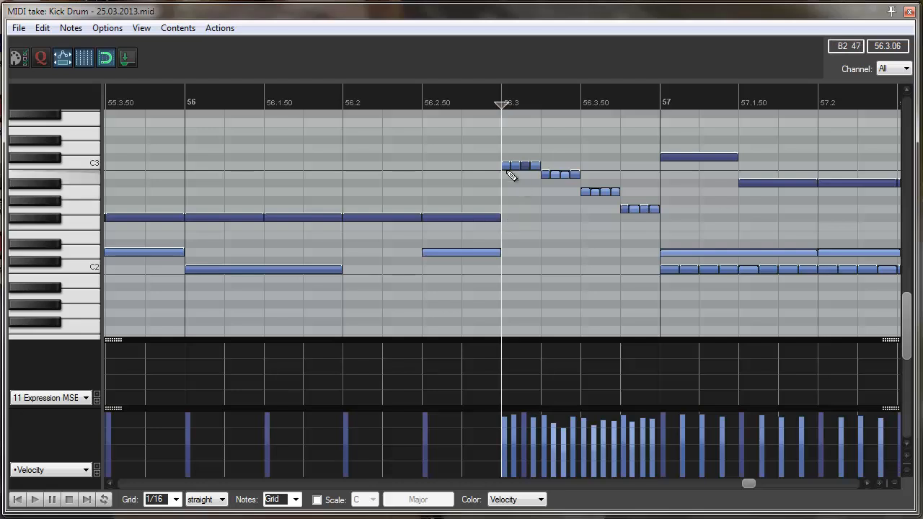
click(573, 433)
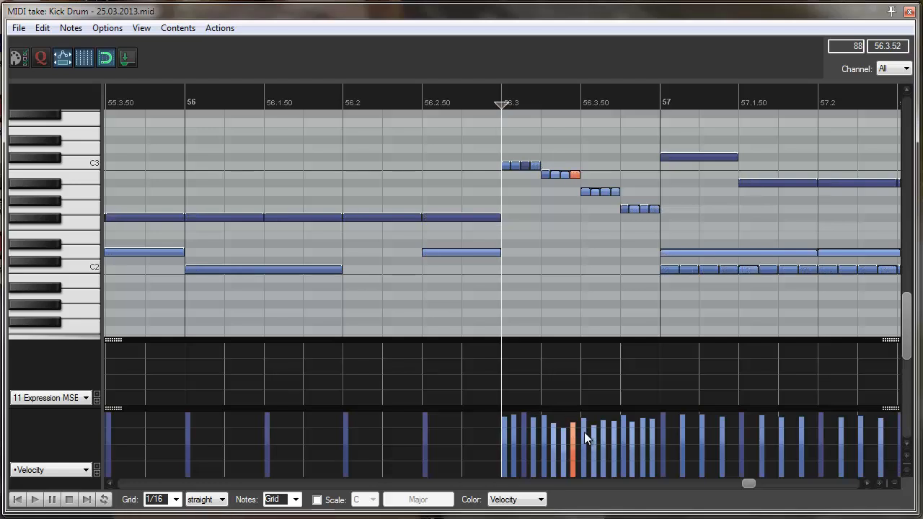
click(583, 431)
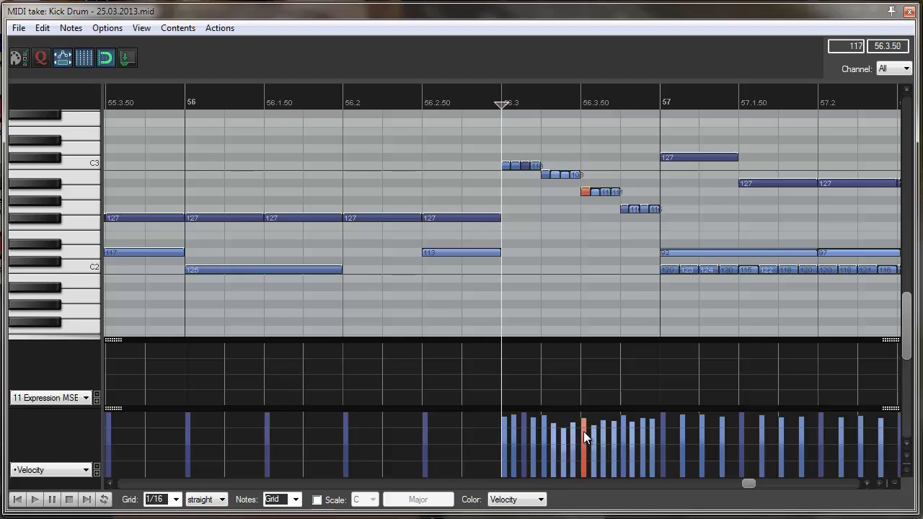
click(623, 433)
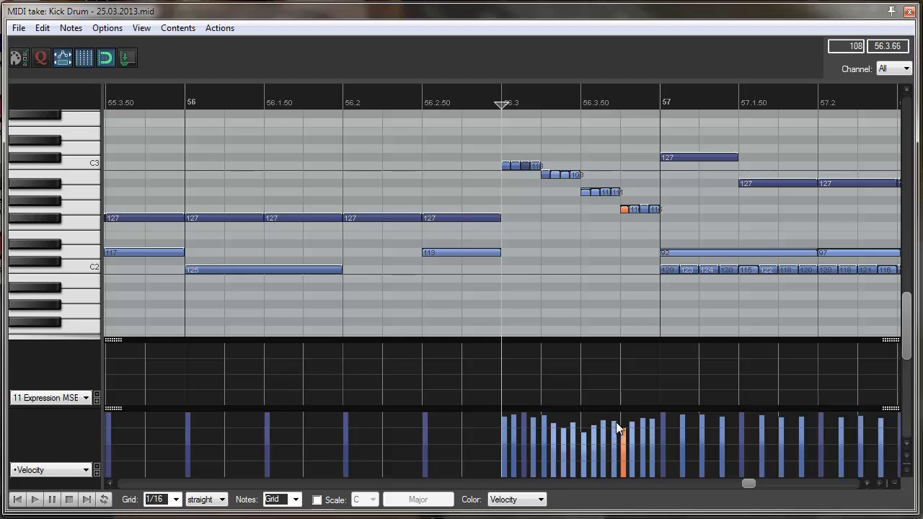
click(615, 428)
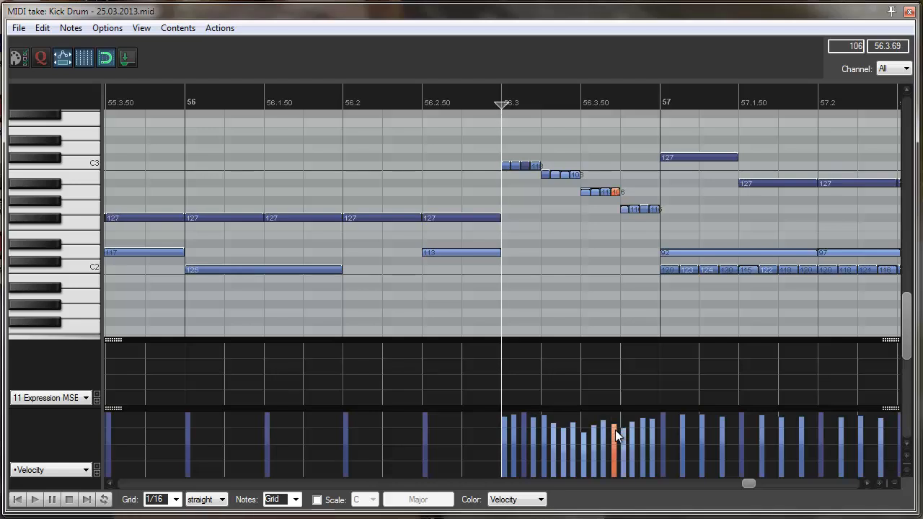
Lower the velocities of the last two notes of the tom fill and play the fill twice from 56.3
click(653, 430)
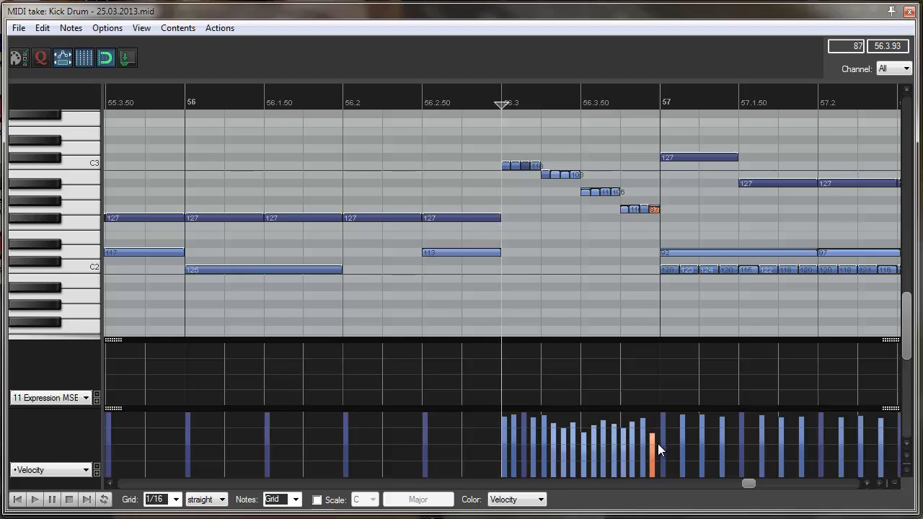
click(643, 431)
click(652, 439)
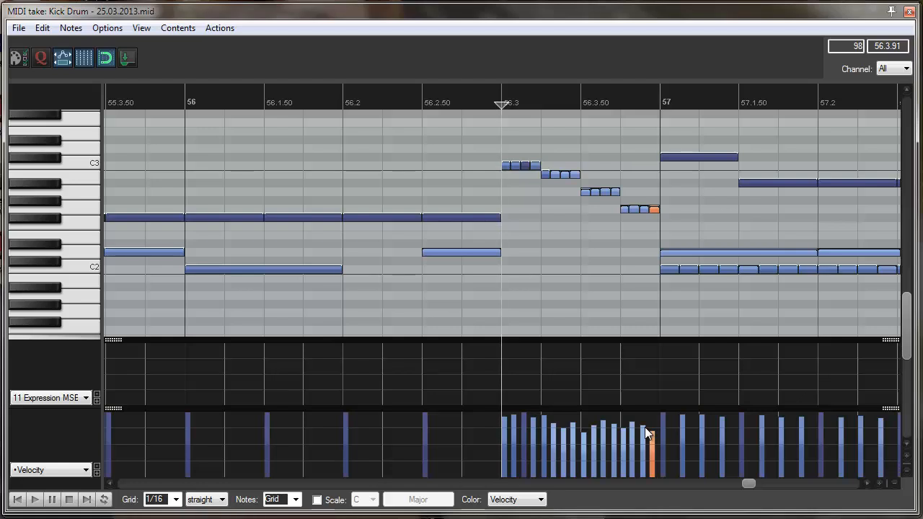
key(space)
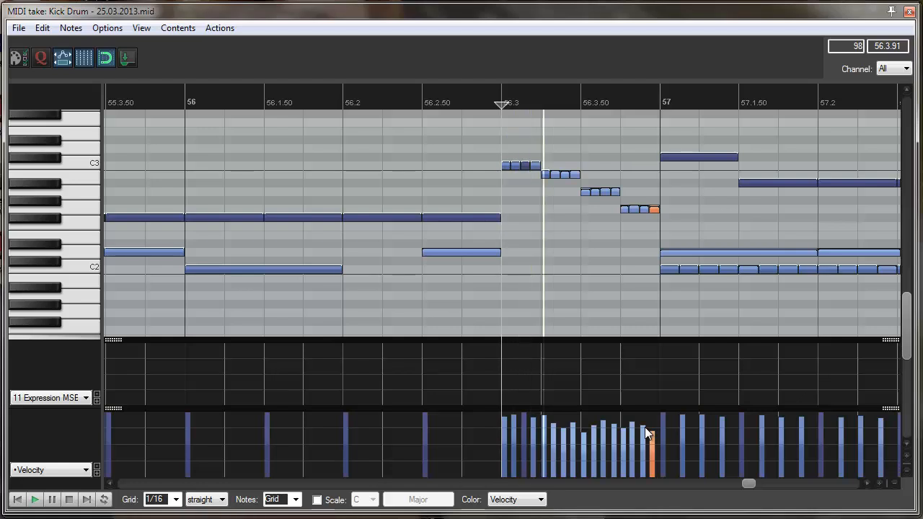
key(space)
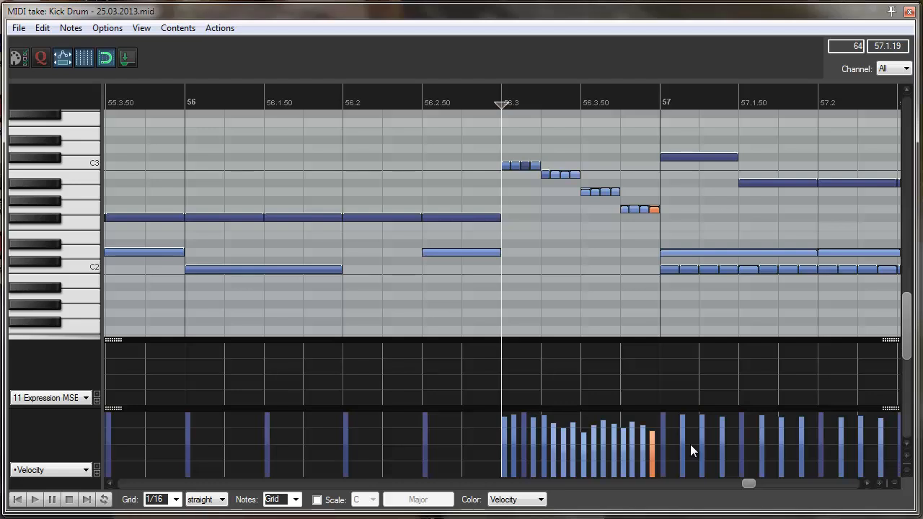
key(space)
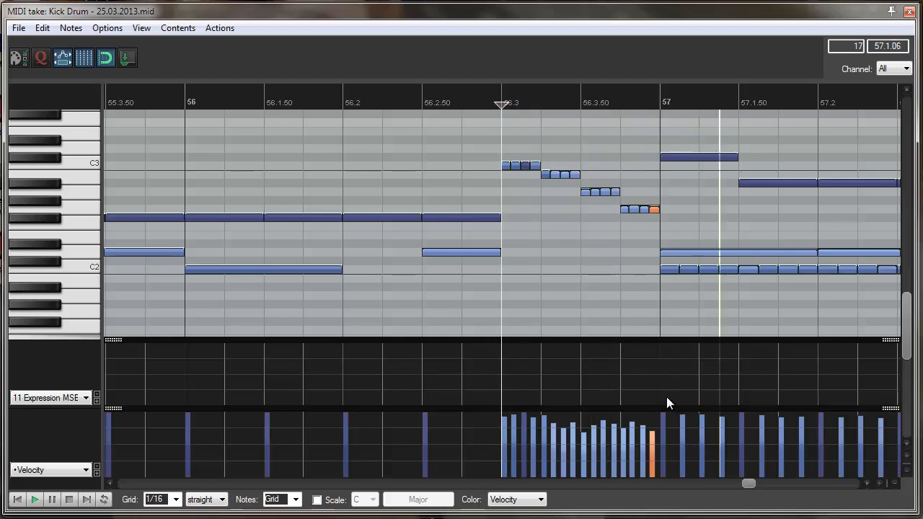
key(space)
Lower the velocities of the third tom's last two notes and the second tom's third note, and play the fill
click(603, 435)
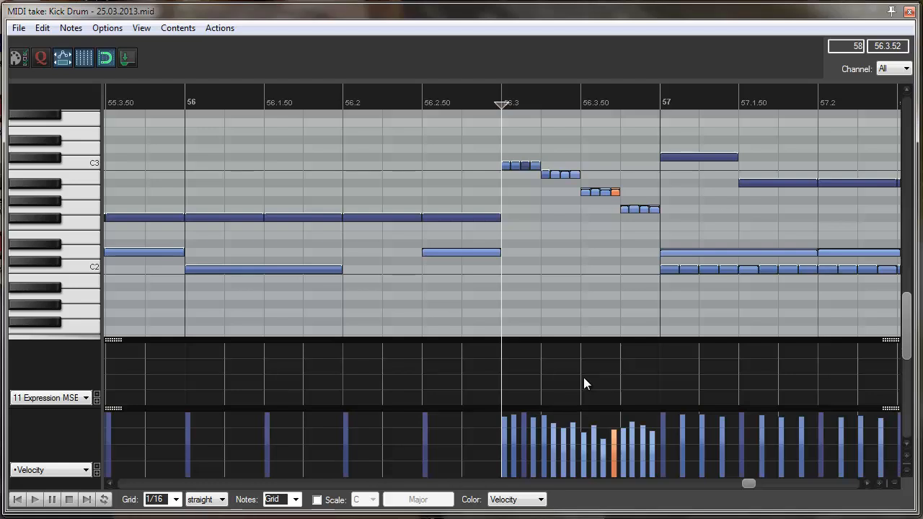
click(563, 433)
key(space)
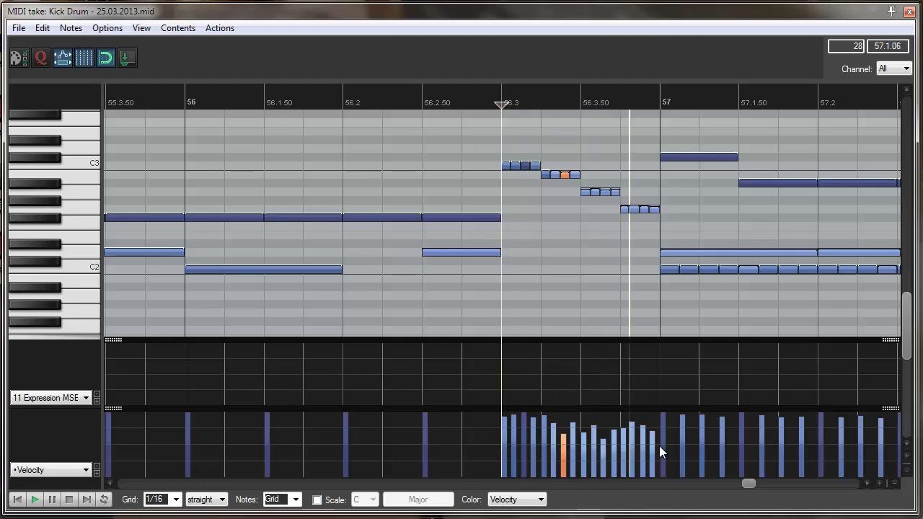
key(space)
Lower the velocities of the first tom's four notes and the second tom's first note
scroll(566, 348, down, 4)
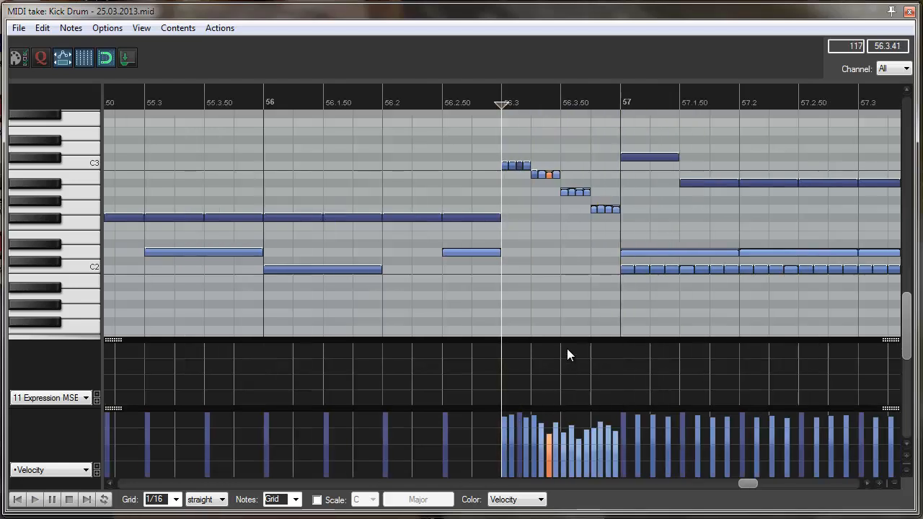
scroll(567, 348, up, 4)
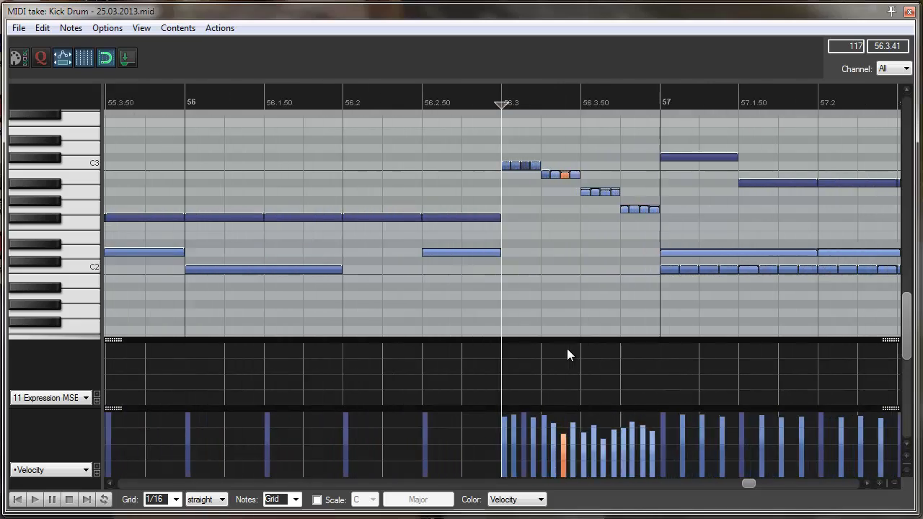
drag(525, 434, 544, 449)
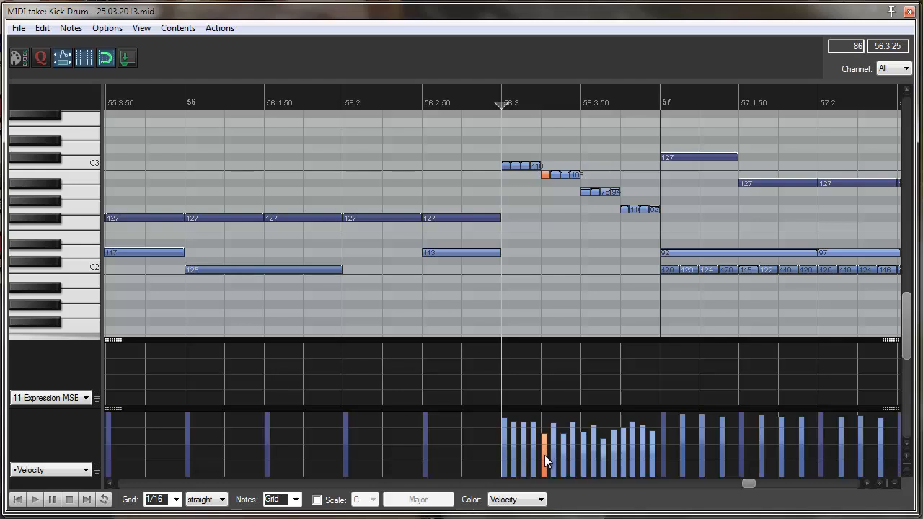
click(535, 435)
click(525, 436)
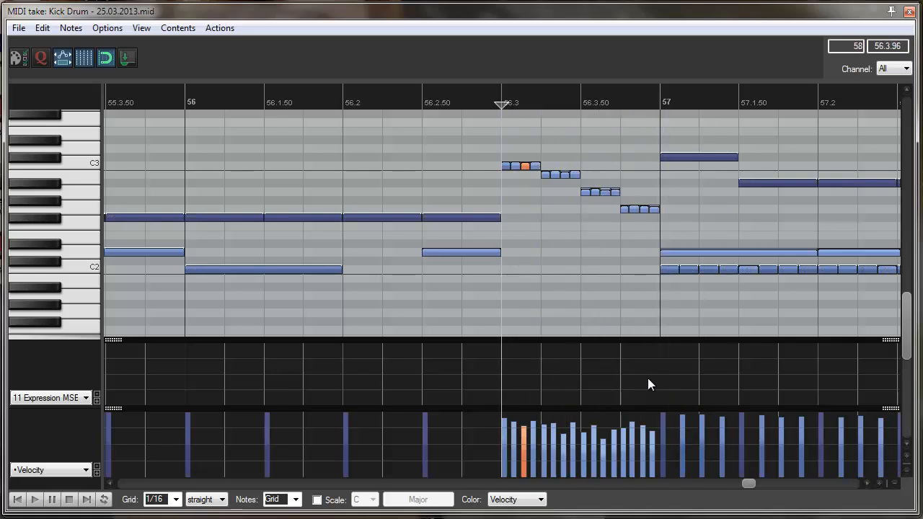
Play the fill from 56.3 with the individually adjusted velocities
scroll(590, 309, down, 2)
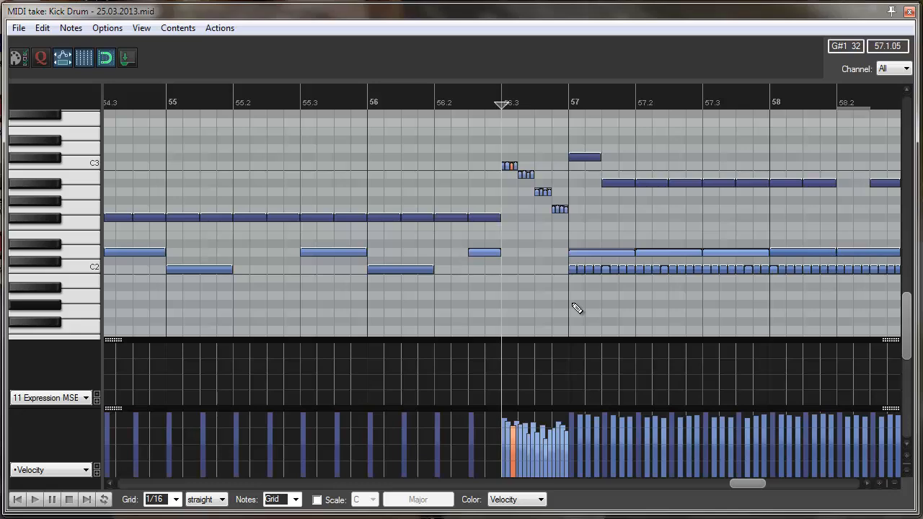
scroll(577, 308, up, 1)
key(space)
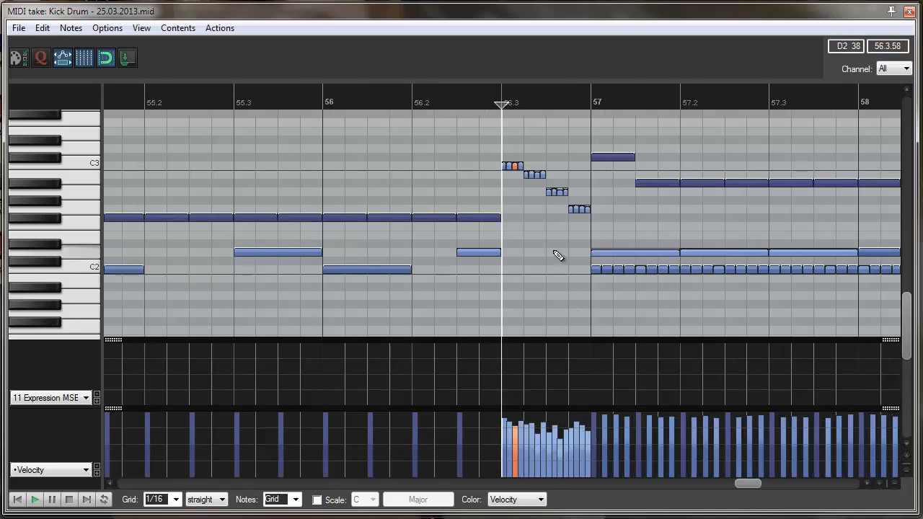
key(space)
Return to the start of the take, close the MIDI editor and open the Drums track's Superior Drummer 2 mapping view
scroll(557, 255, down, 3)
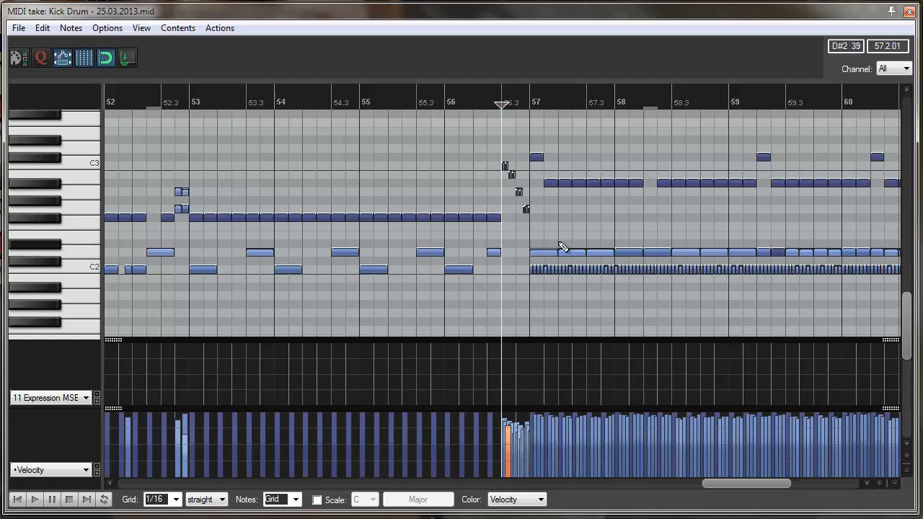
key(Home)
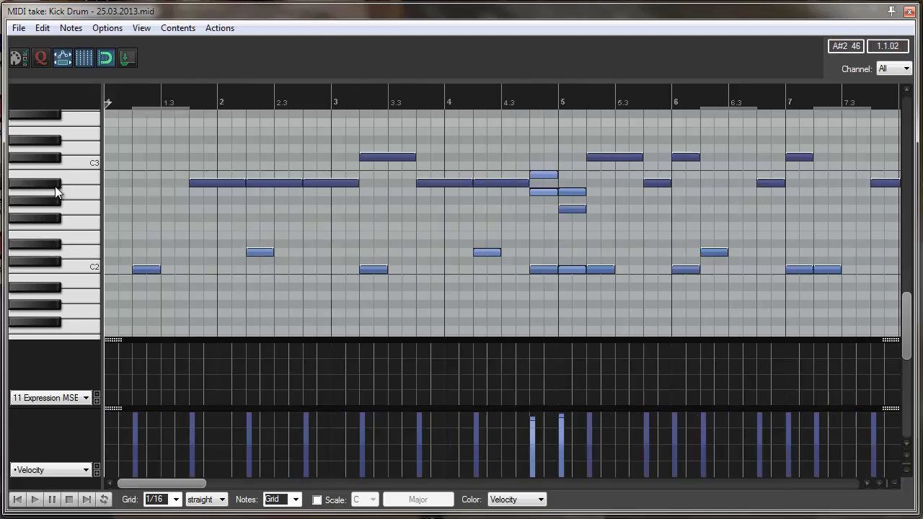
scroll(209, 198, down, 2)
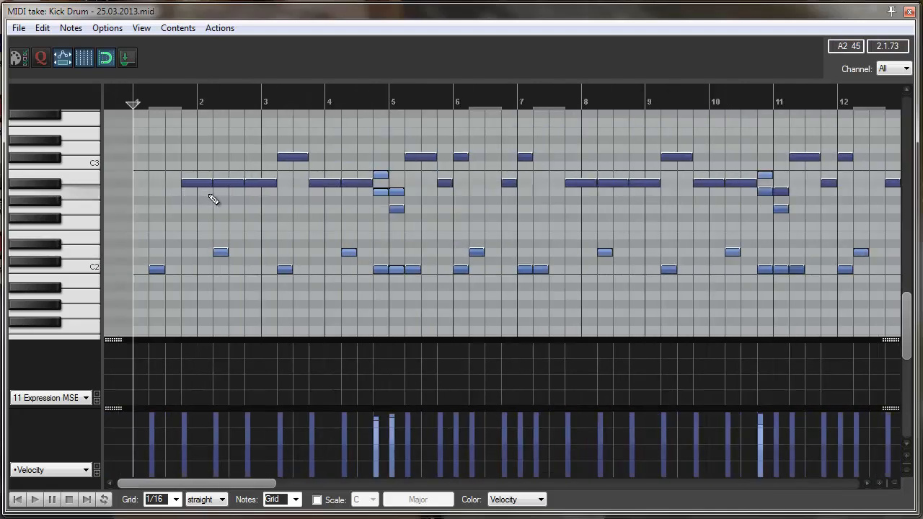
scroll(217, 201, down, 5)
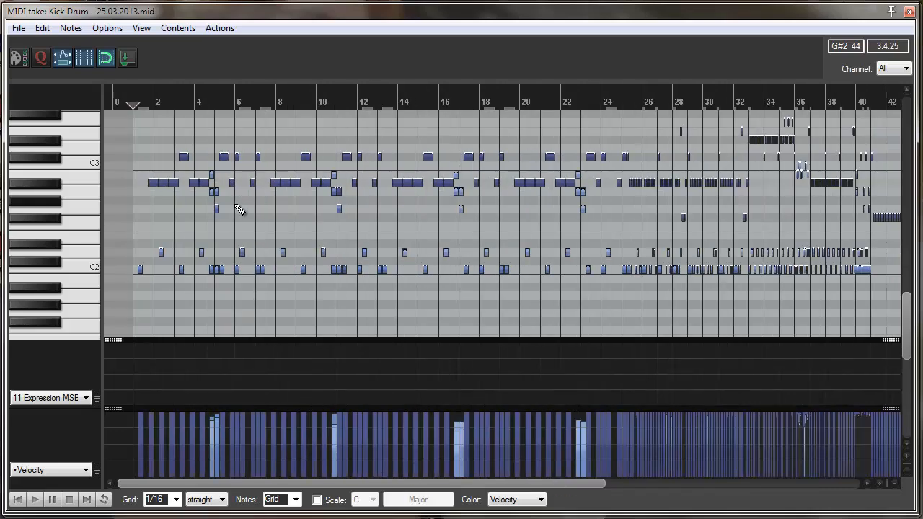
click(909, 11)
click(230, 98)
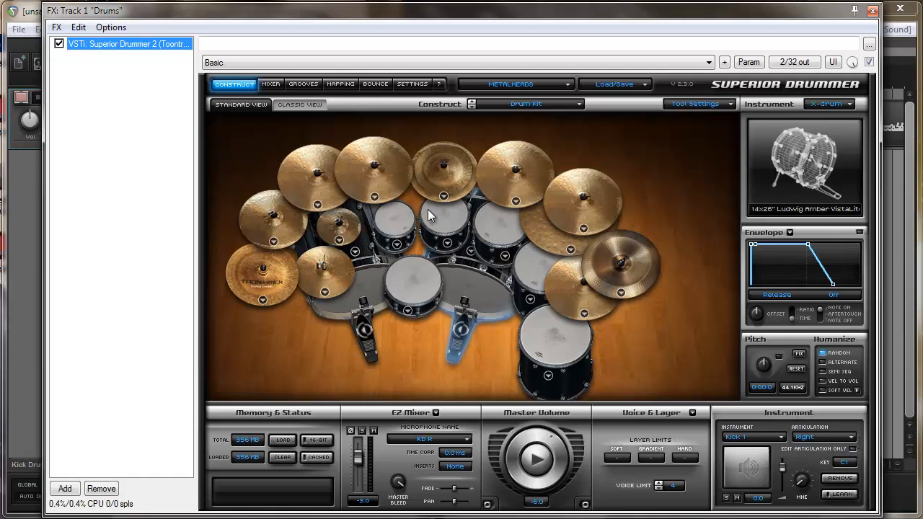
click(340, 84)
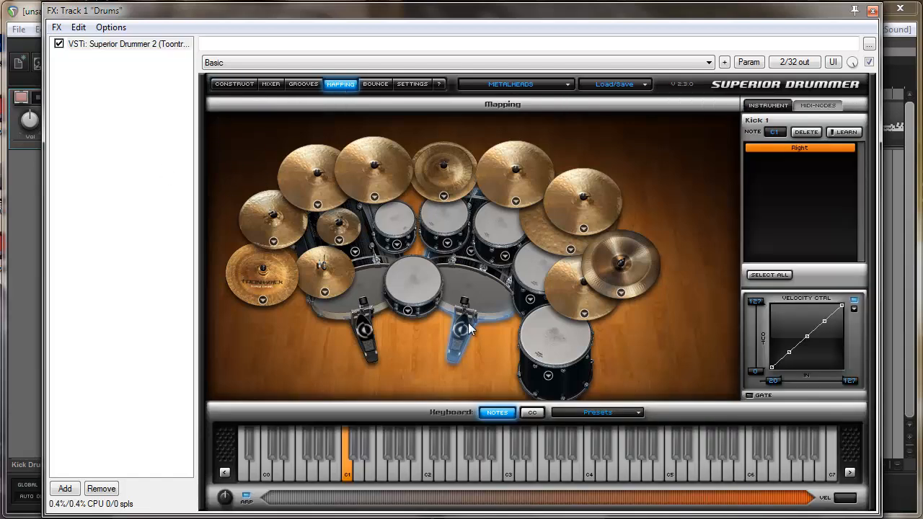
Show the hi-hat's key mapping, audition two of its mapped keys around C3, and close the drum plug-in
click(341, 283)
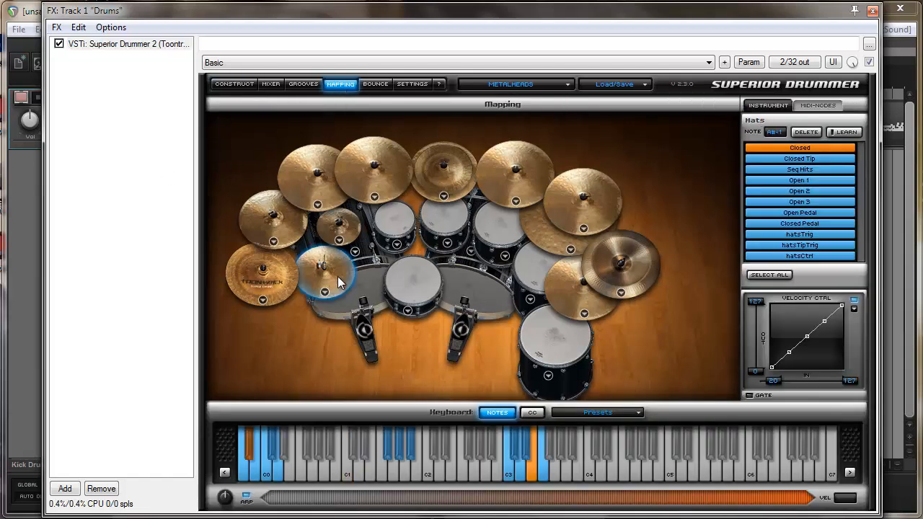
click(538, 474)
click(511, 474)
click(873, 13)
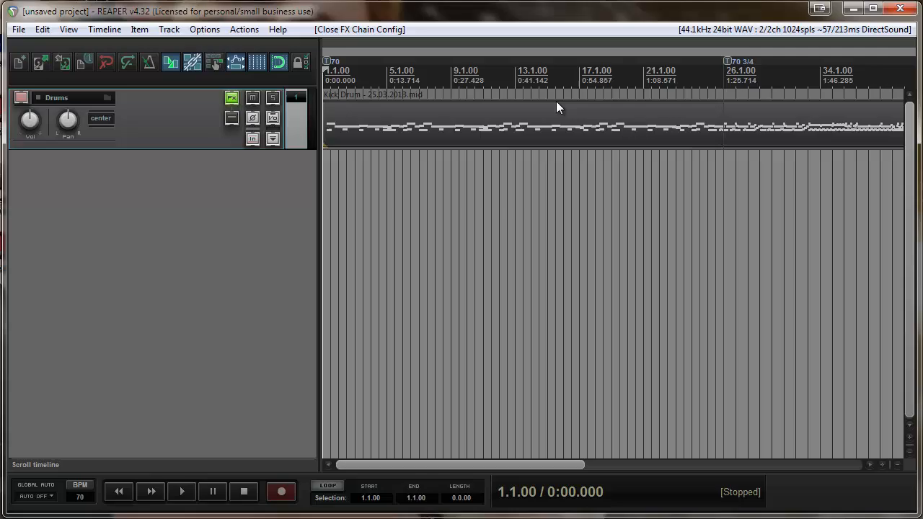
Reopen the Kick Drum MIDI take and play it from bar 1
double_click(406, 133)
key(Home)
scroll(214, 214, up, 5)
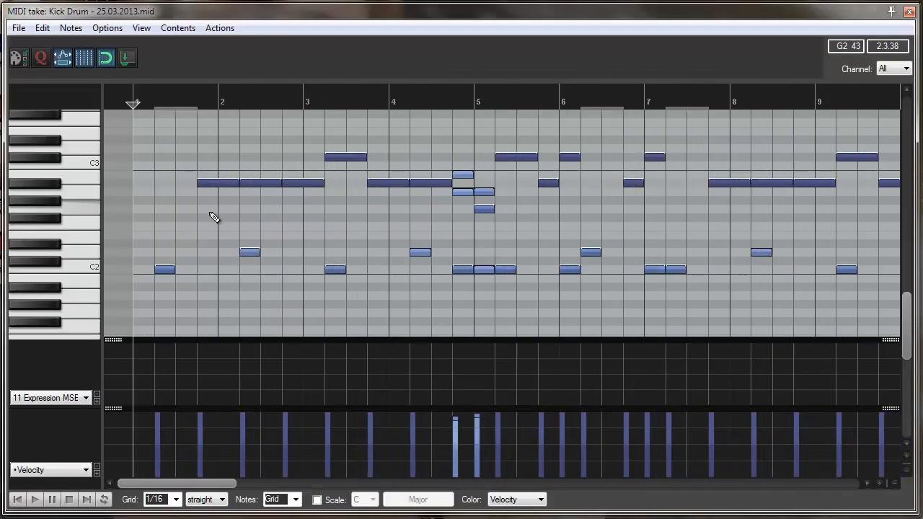
click(150, 102)
key(space)
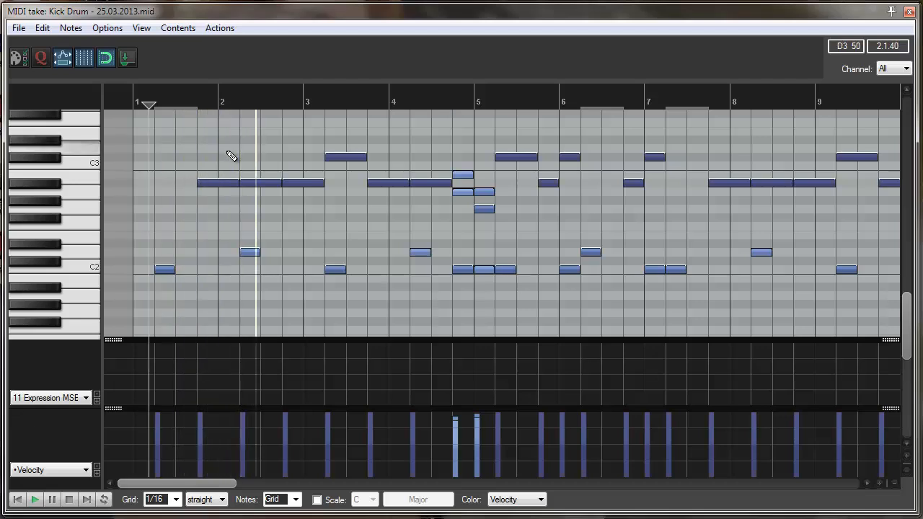
Select all the A#2 notes from bar 1 through bar 24
scroll(295, 170, down, 3)
scroll(295, 170, down, 2)
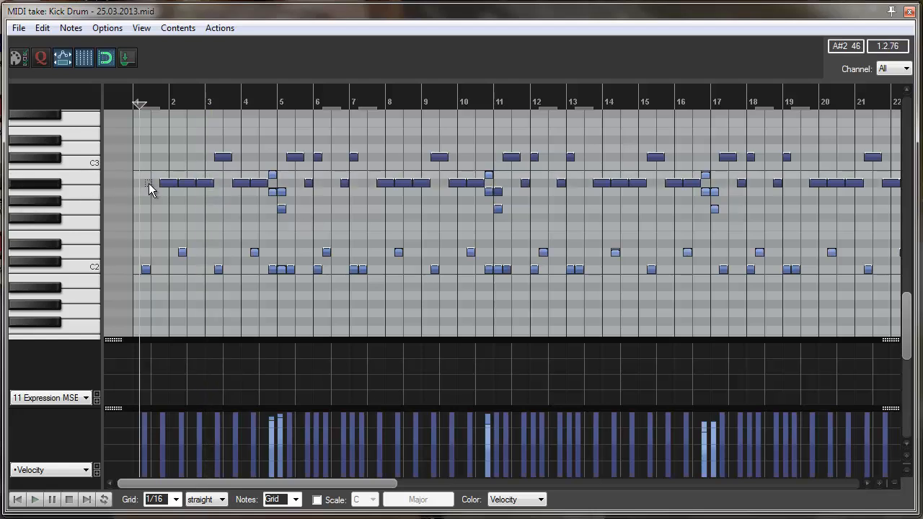
drag(149, 184, 705, 189)
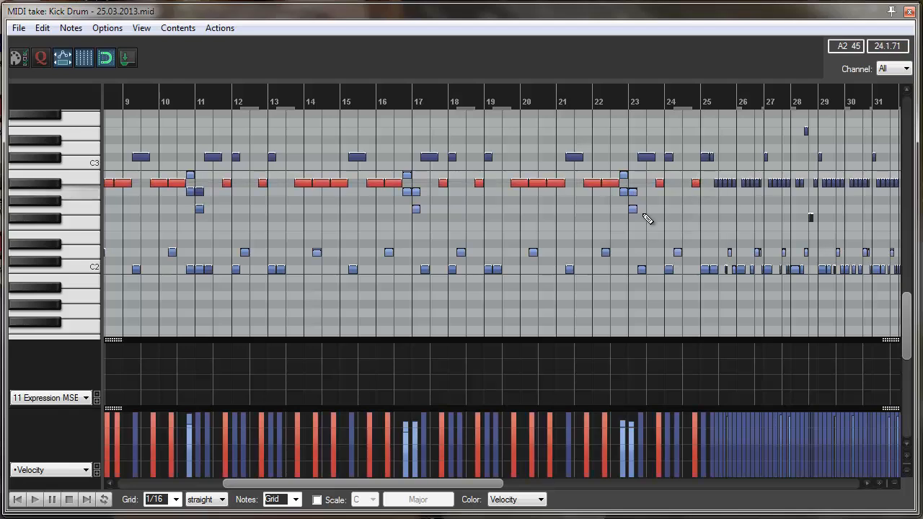
drag(454, 489, 289, 486)
drag(910, 326, 909, 343)
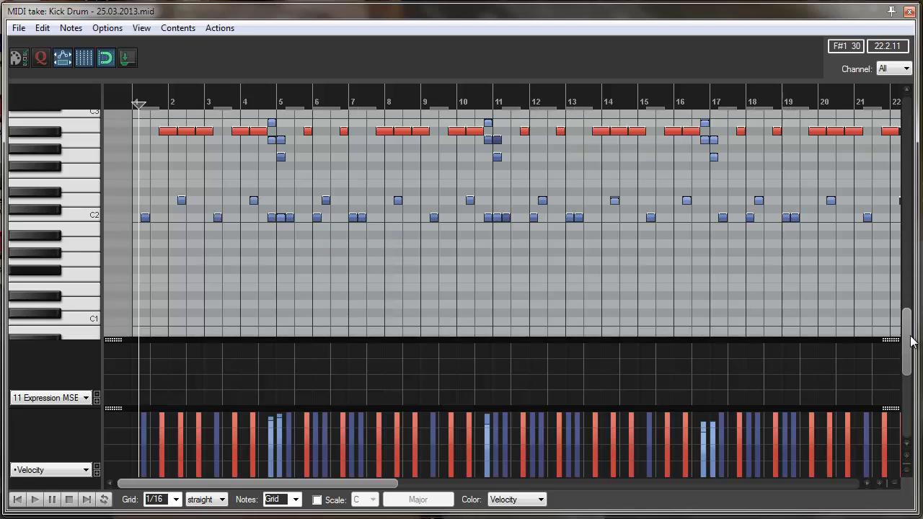
Move the selected A#2 notes down to D1 and play the take to hear the change
scroll(192, 191, up, 3)
mouse_move(199, 132)
mouse_down()
mouse_move(201, 342)
mouse_move(198, 211)
mouse_up()
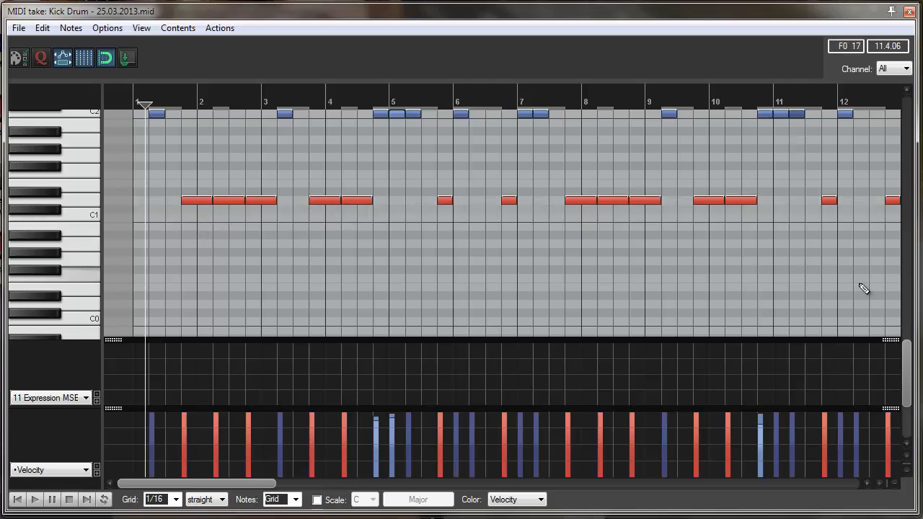
scroll(906, 340, up, 5)
key(space)
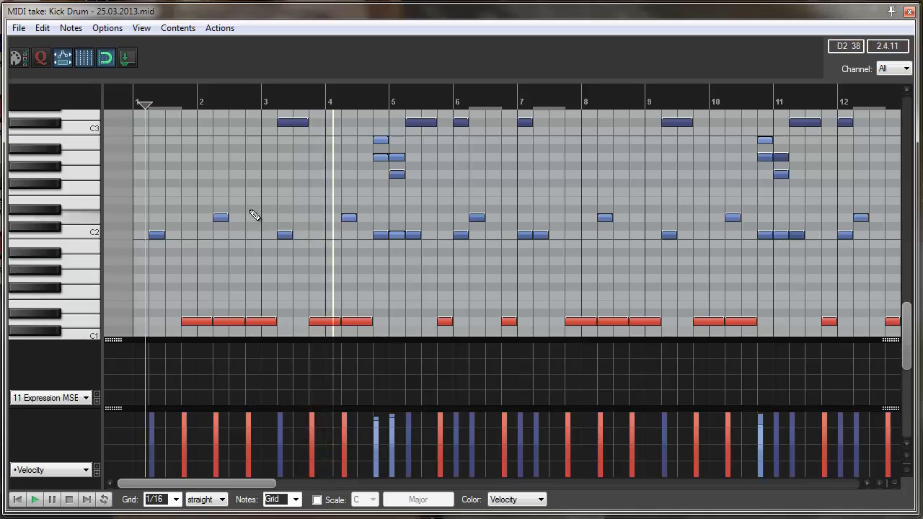
Lower the velocity of all the selected D1 notes together in their note properties
click(70, 29)
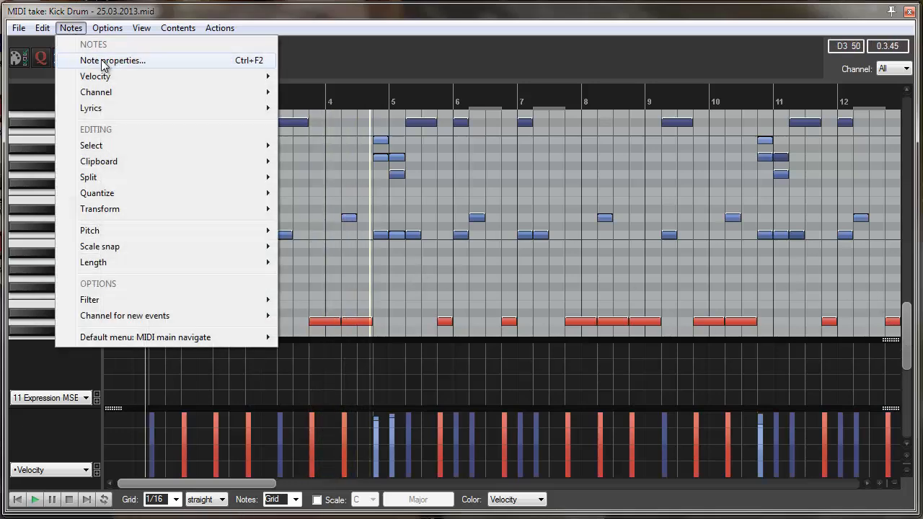
click(78, 63)
key(Tab)
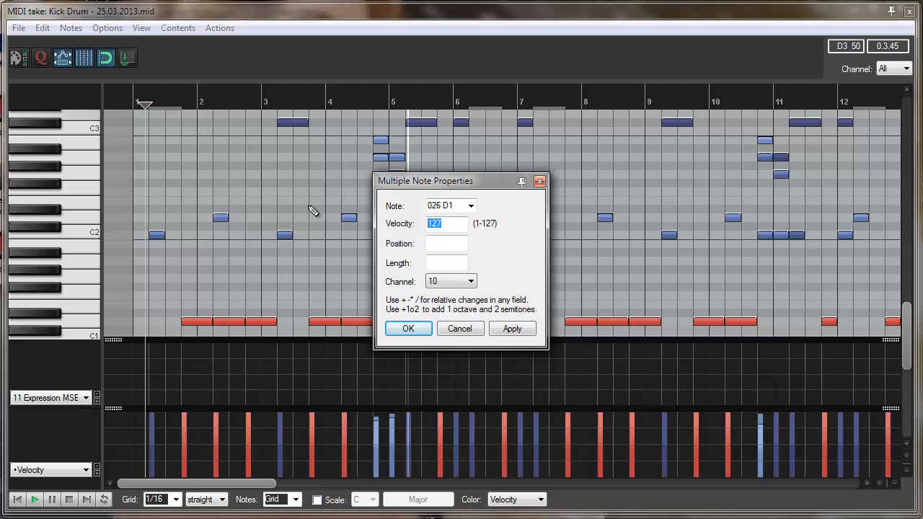
text(102)
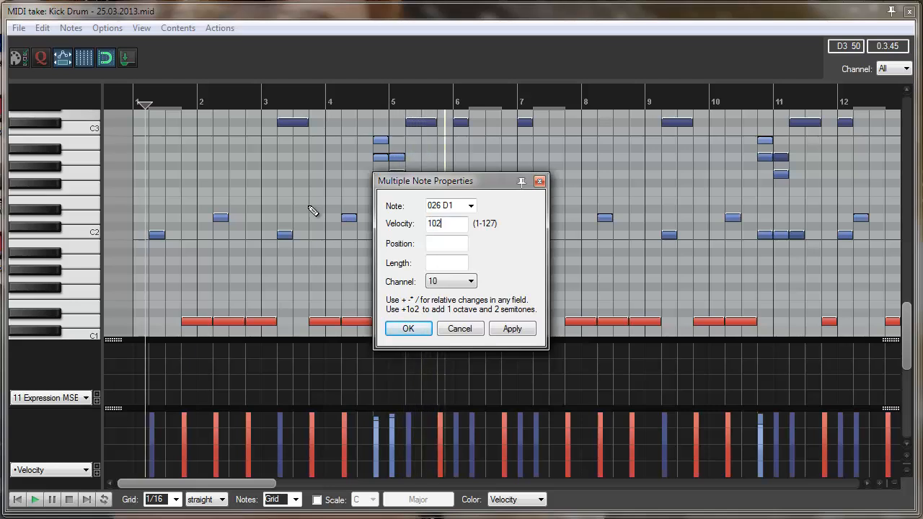
key(BackSpace)
key(Return)
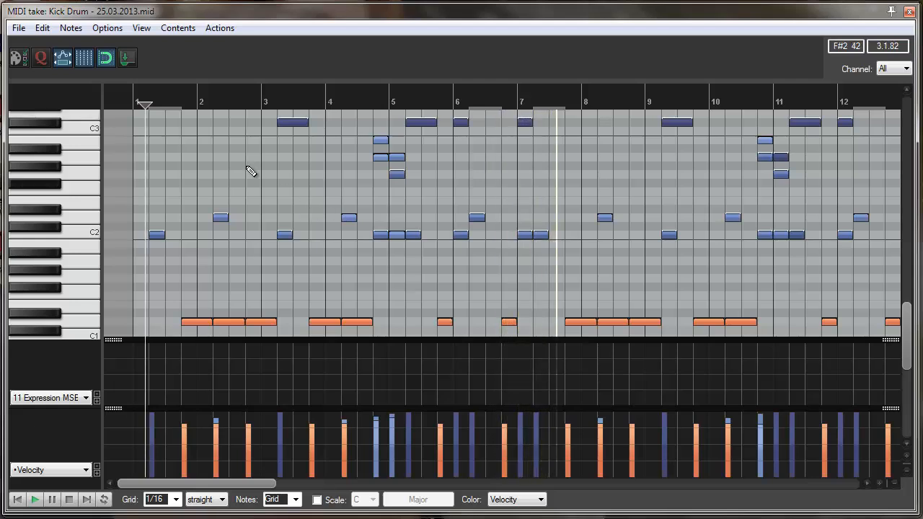
Humanize the selected D1 notes with 30% velocity and 0% timing variation, using a new random seed
click(45, 30)
mouse_move(69, 28)
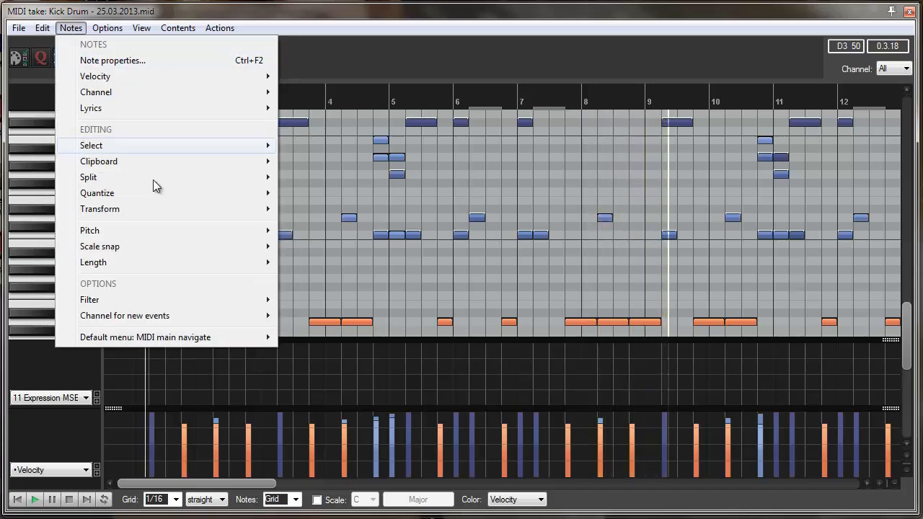
mouse_move(156, 193)
click(321, 320)
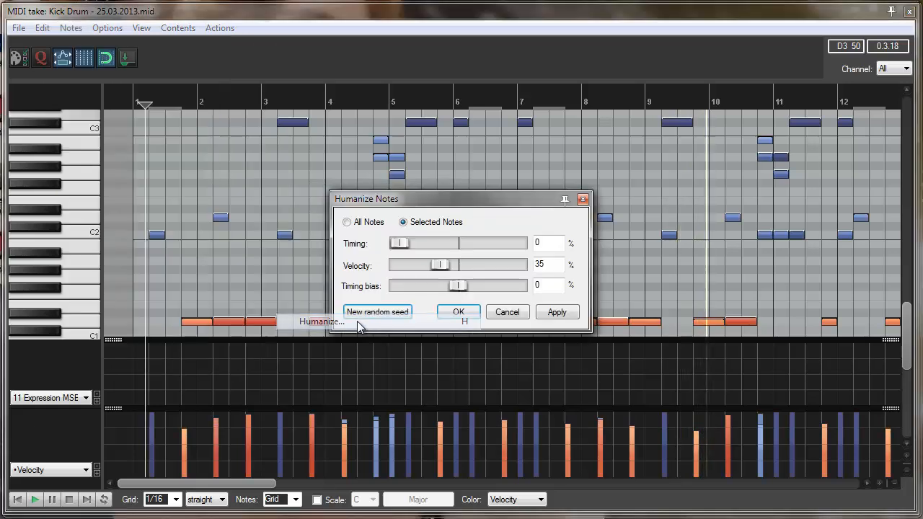
double_click(540, 264)
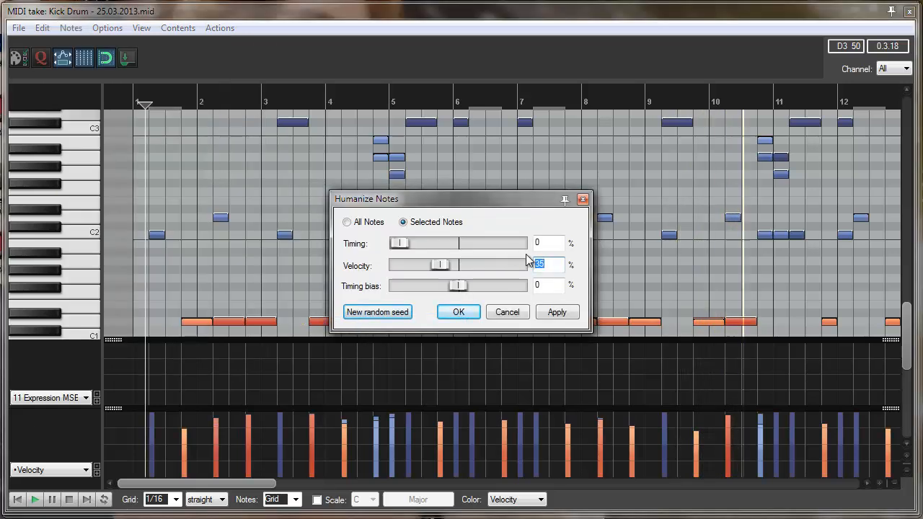
text(30)
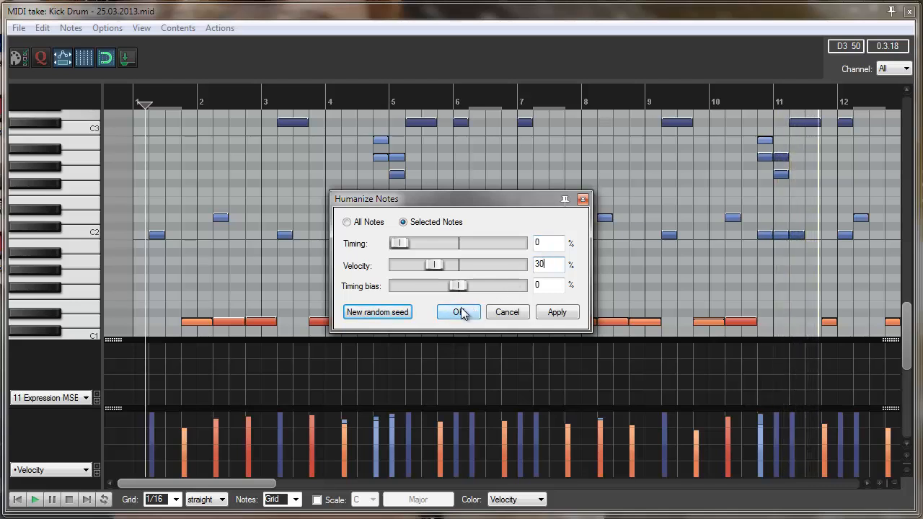
click(392, 314)
click(391, 314)
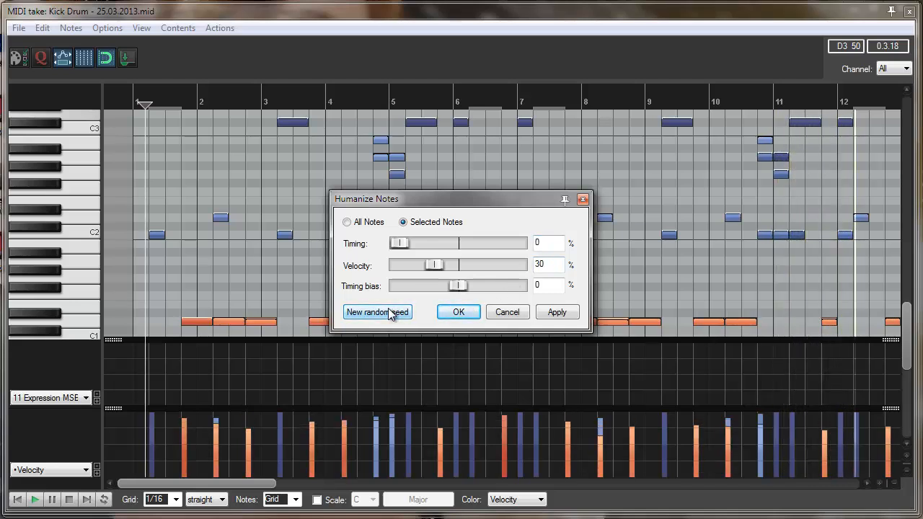
click(459, 312)
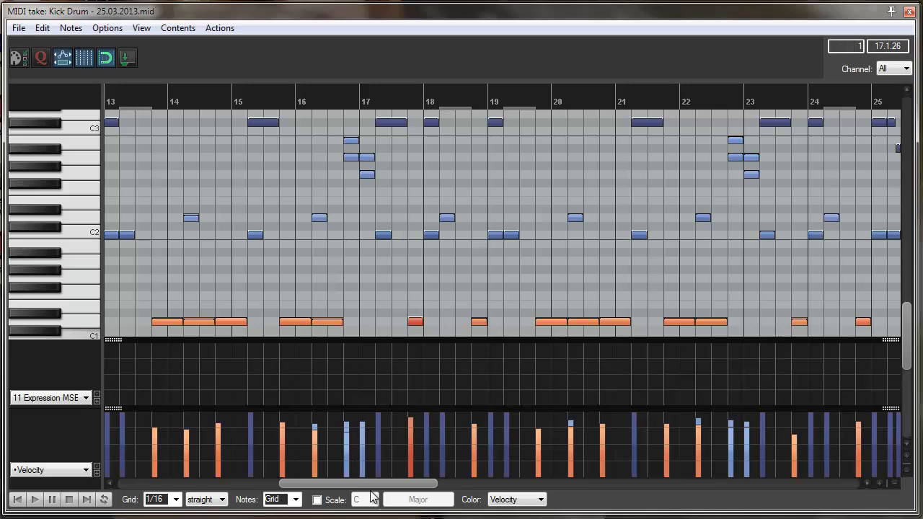
Raise the velocity of the D1 note at 2.2, under the D2 hit, to 115
drag(370, 492, 196, 496)
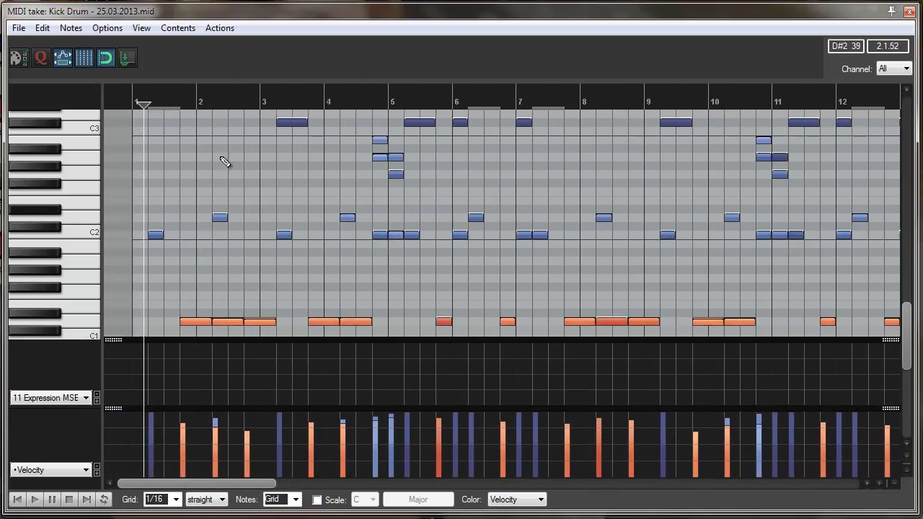
click(212, 101)
scroll(223, 237, up, 4)
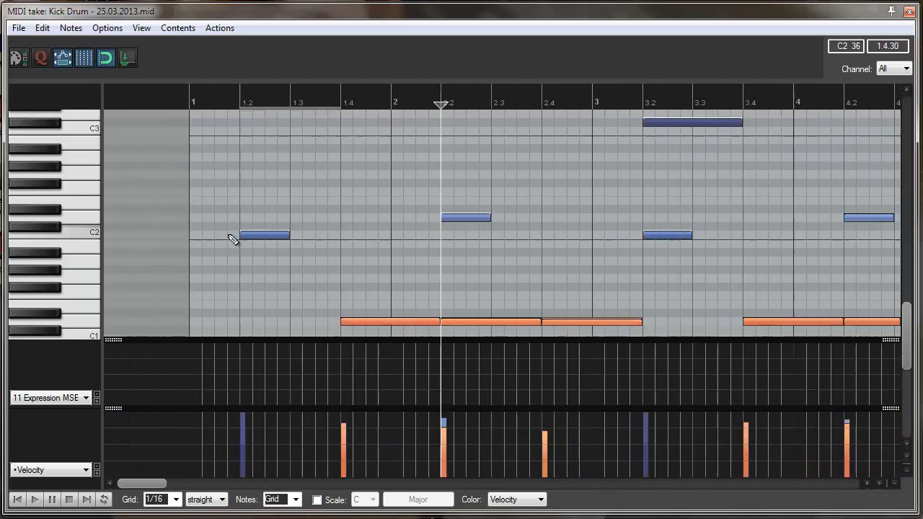
click(474, 322)
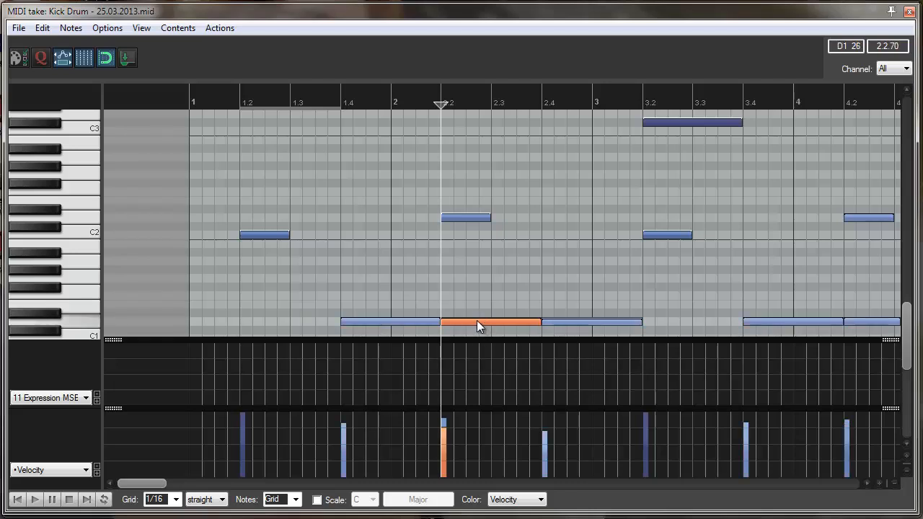
drag(444, 441, 445, 432)
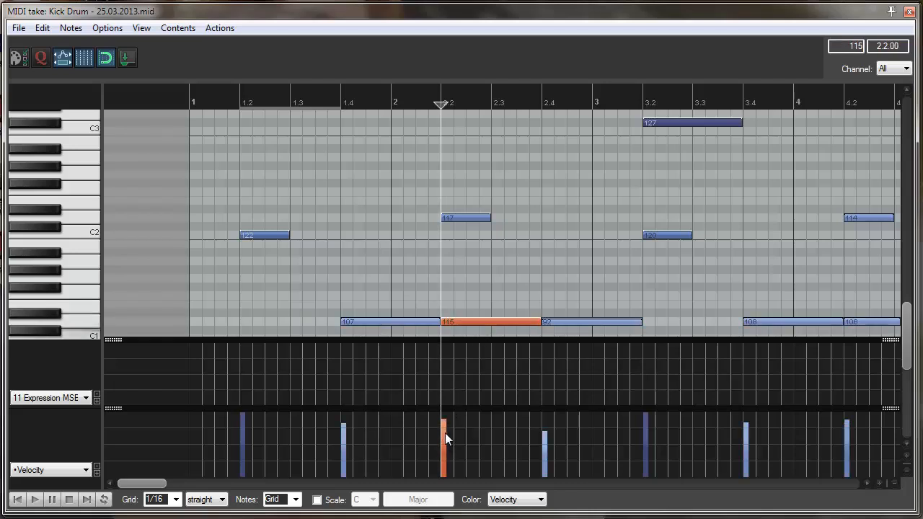
Raise the velocity of the D1 note at 4.2 to 115 and select the D1 note at 8.2
drag(150, 487, 180, 487)
click(395, 320)
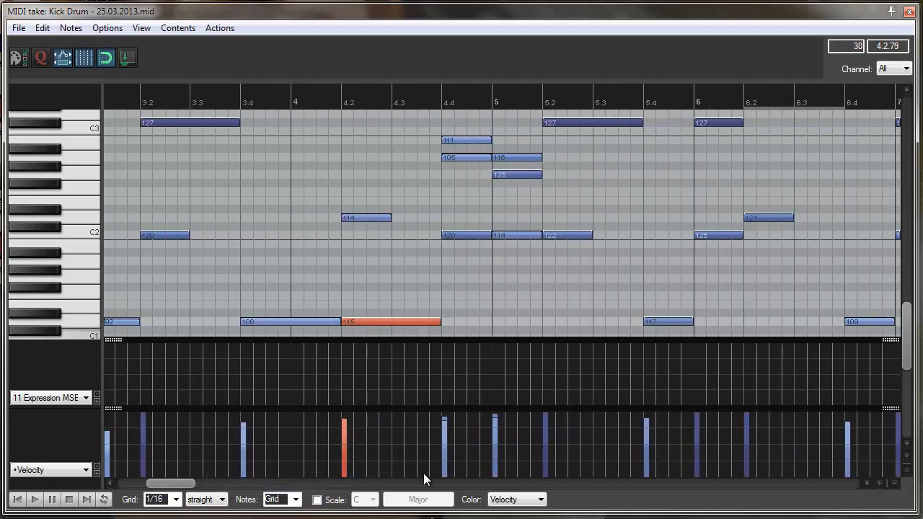
drag(180, 487, 225, 488)
click(478, 319)
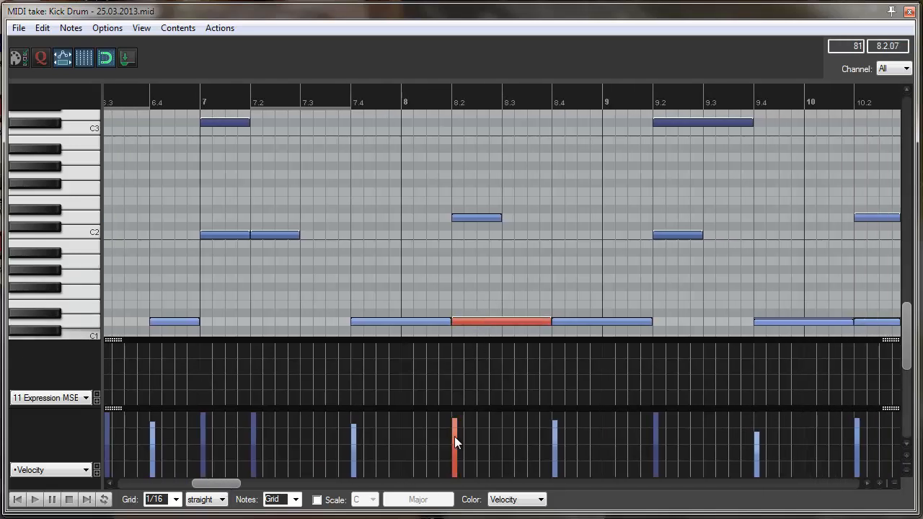
Play the take from 1.4 to hear the humanized D1 notes
scroll(375, 328, down, 3)
scroll(375, 328, down, 3)
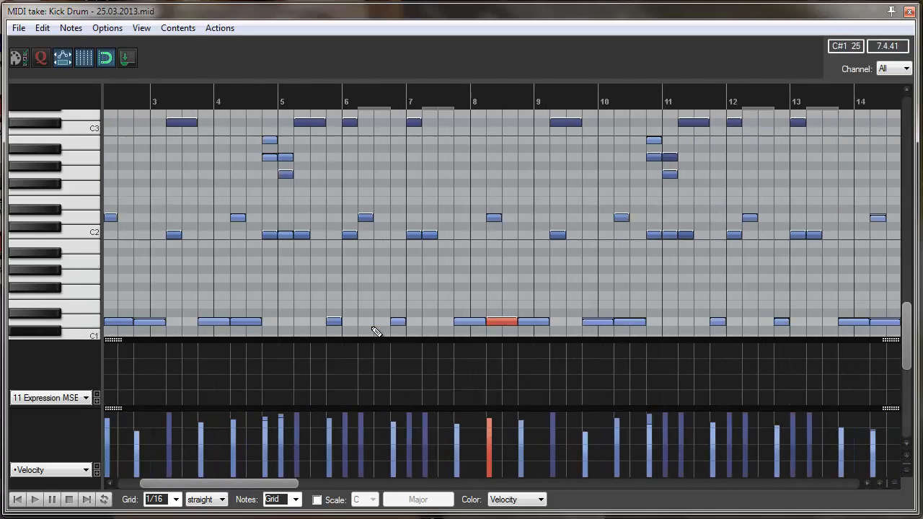
scroll(262, 255, down, 2)
click(168, 99)
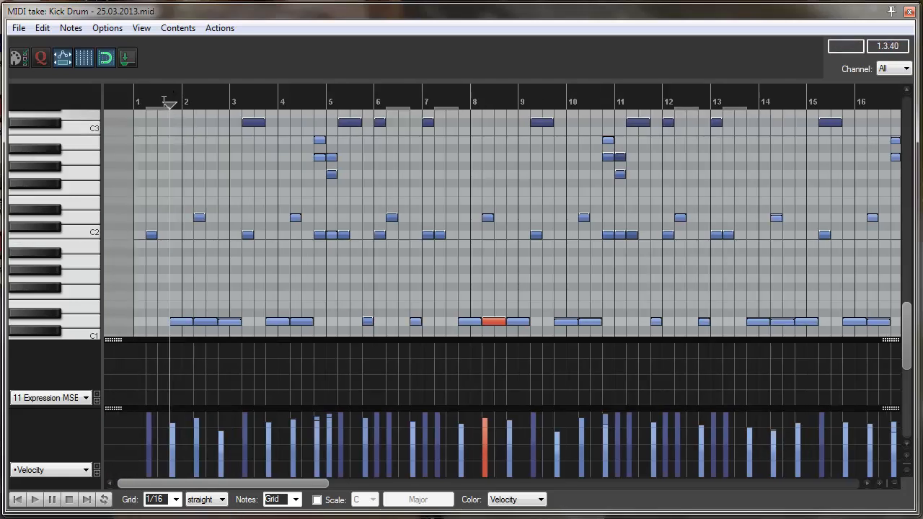
key(space)
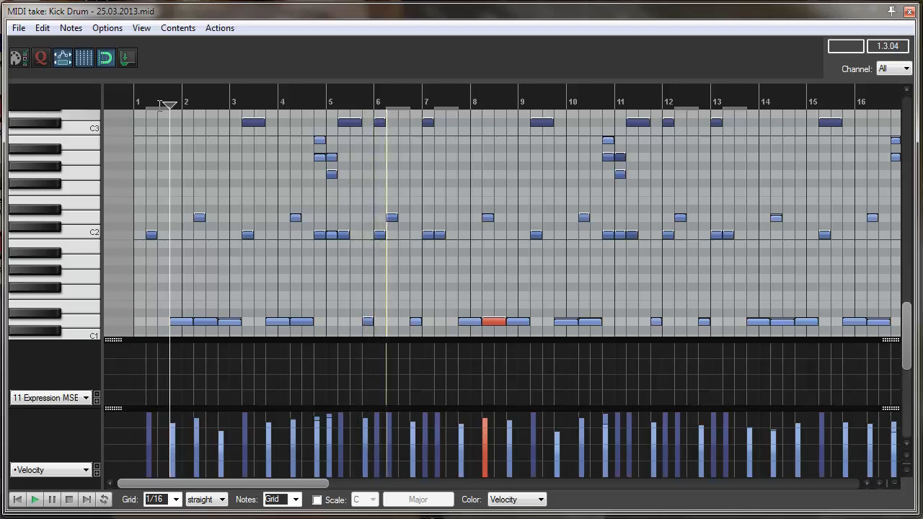
Select all the A#2 notes in bars 25 through 32 and set their velocity to 100
scroll(566, 207, down, 4)
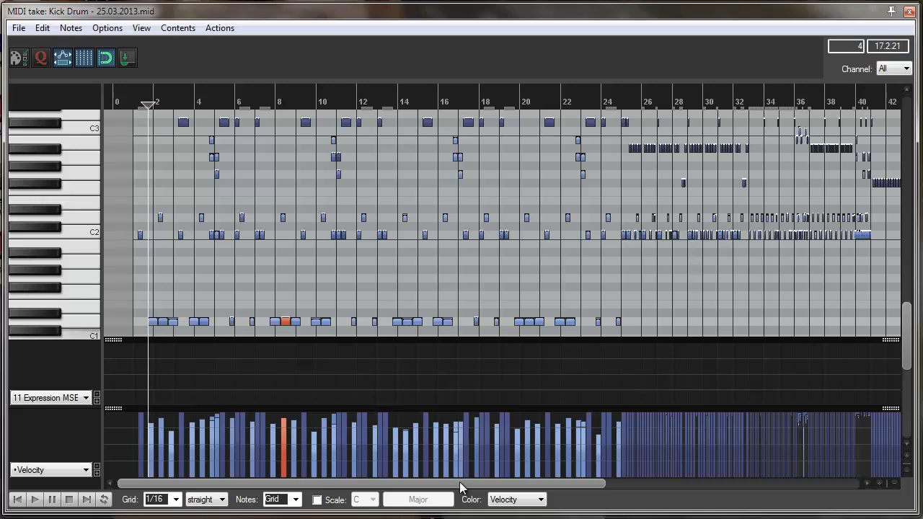
drag(465, 484, 640, 484)
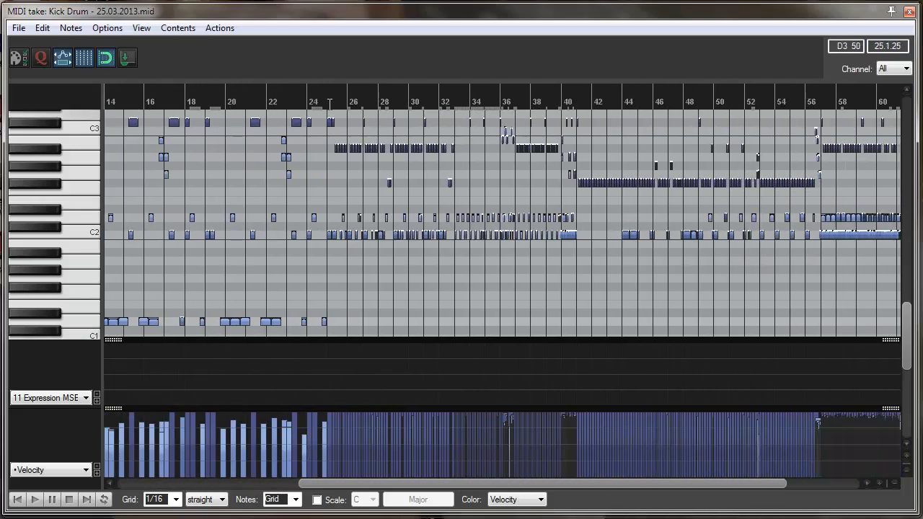
scroll(392, 233, up, 5)
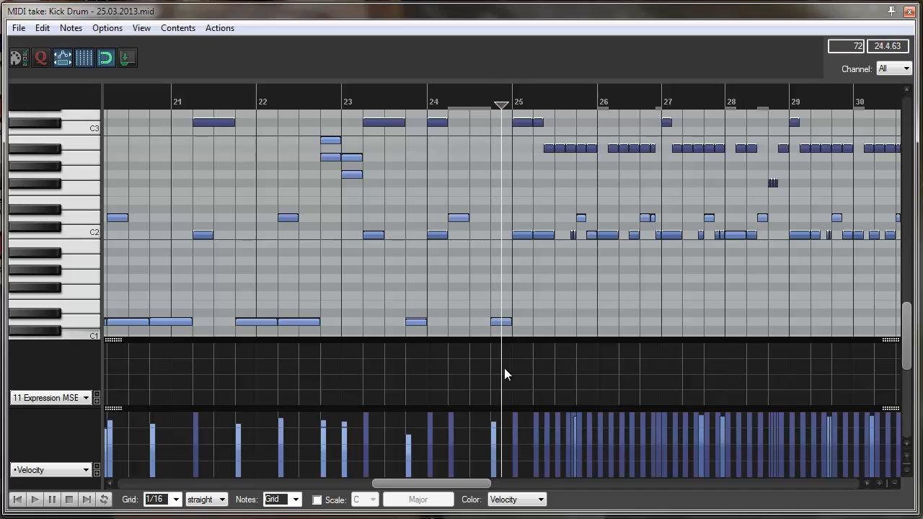
drag(440, 486, 484, 486)
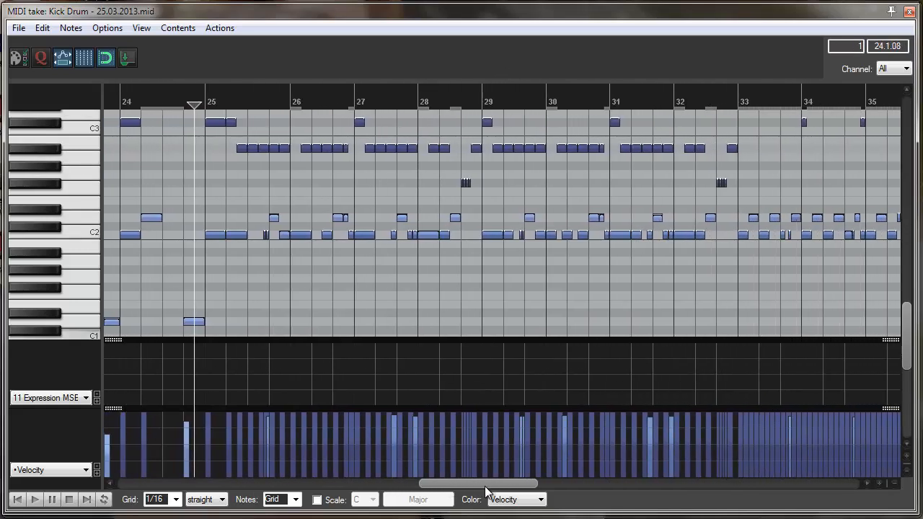
drag(214, 148, 755, 150)
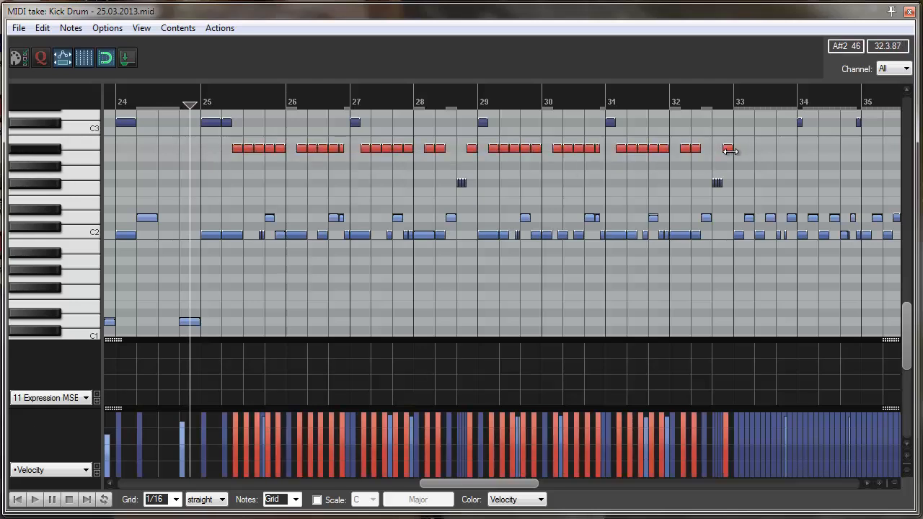
click(71, 28)
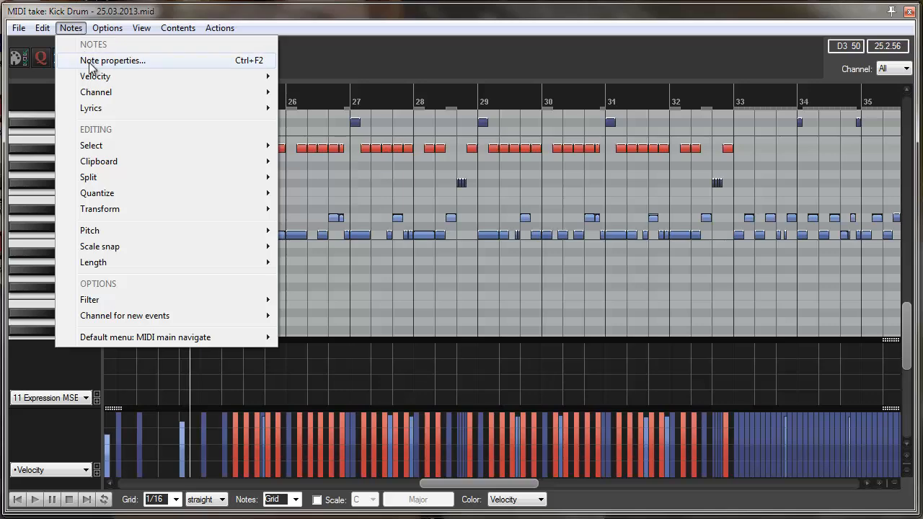
click(78, 60)
key(Tab)
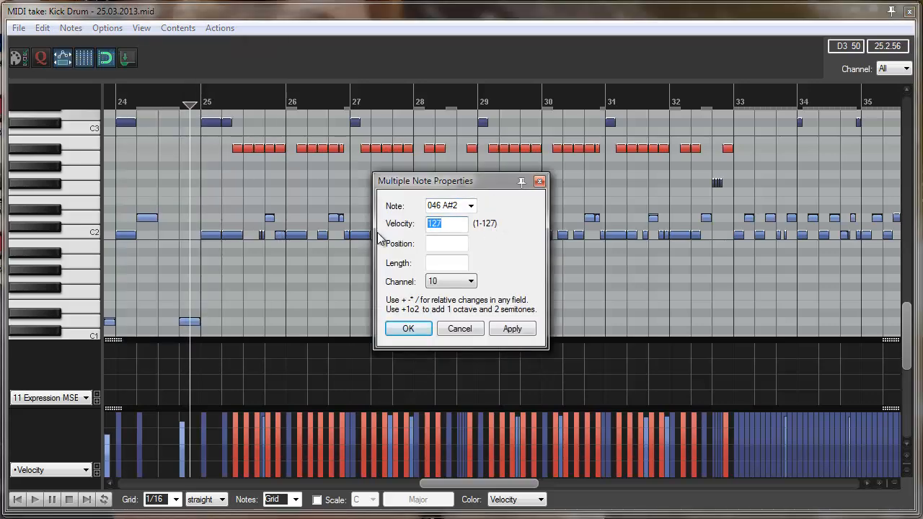
text(100)
key(Return)
Humanize the selected A#2 notes with 30% velocity and 0% timing variation
click(72, 28)
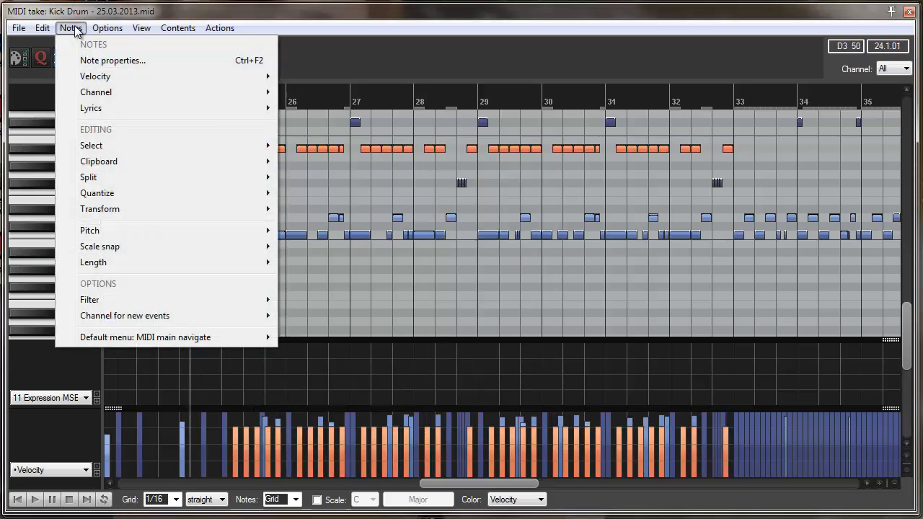
mouse_move(133, 198)
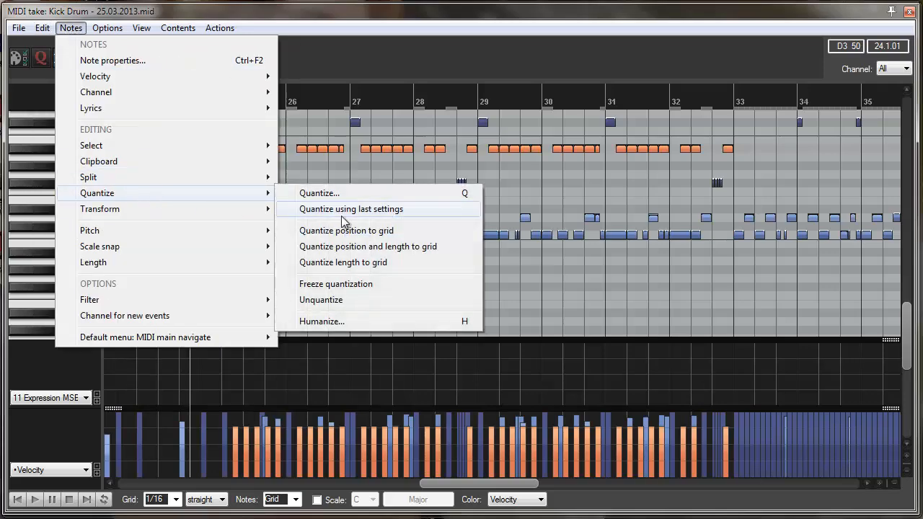
click(355, 322)
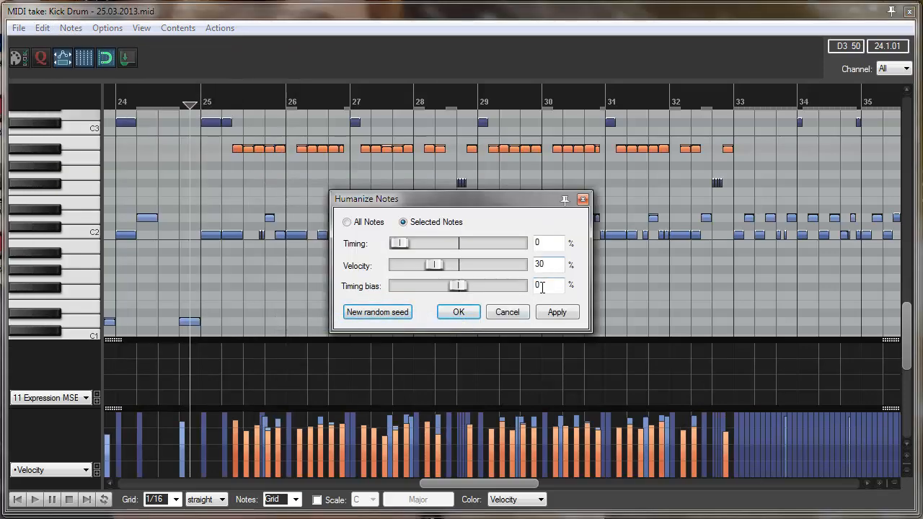
click(459, 313)
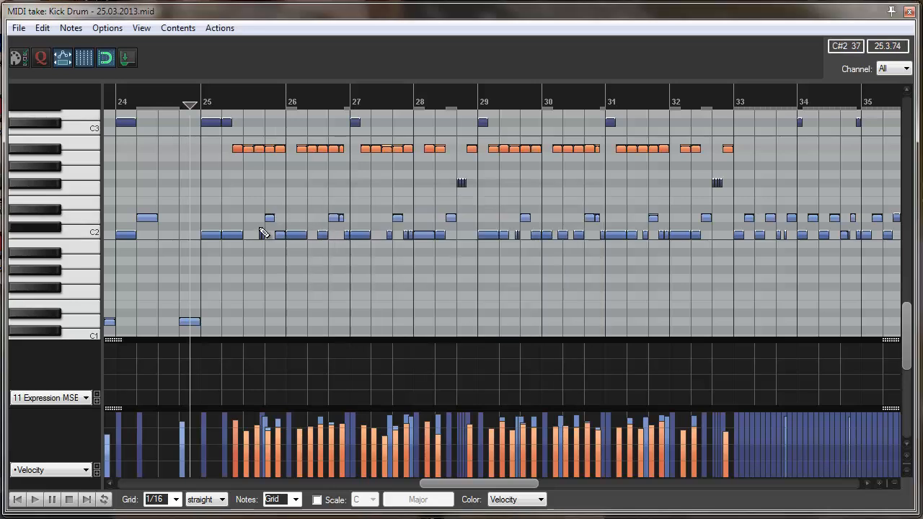
Adjust the velocity of the A#2 note at 25.4 and check the D2 notes at 26.3 and 27.3
click(271, 150)
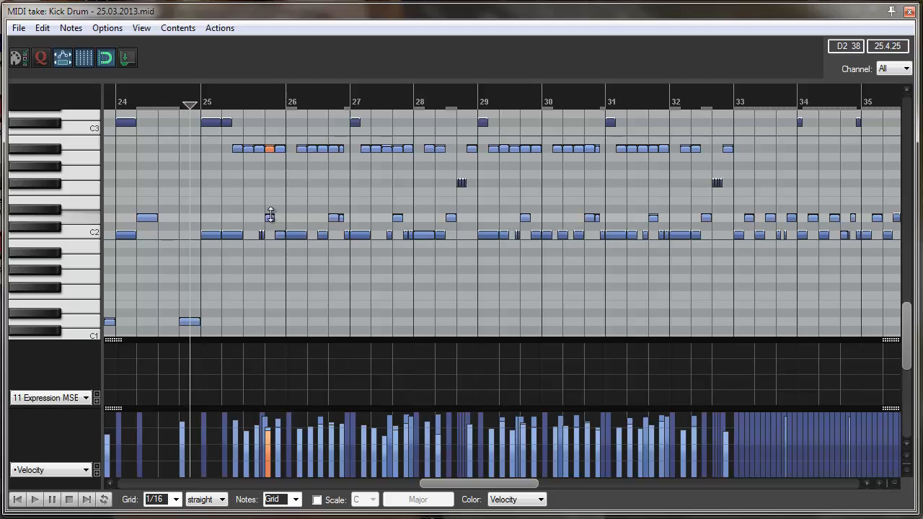
click(271, 149)
drag(266, 443, 267, 440)
click(334, 218)
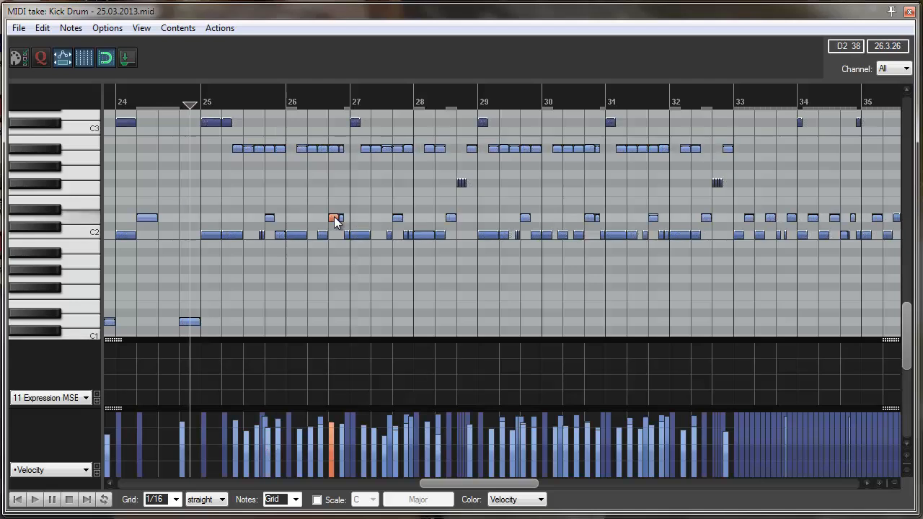
click(398, 219)
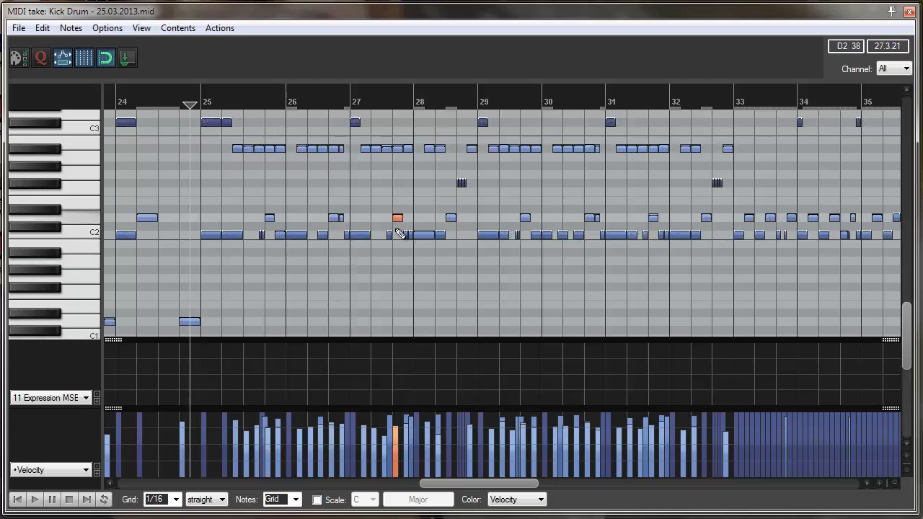
Set the velocity of the D2 note at 28.2 to 100
click(450, 218)
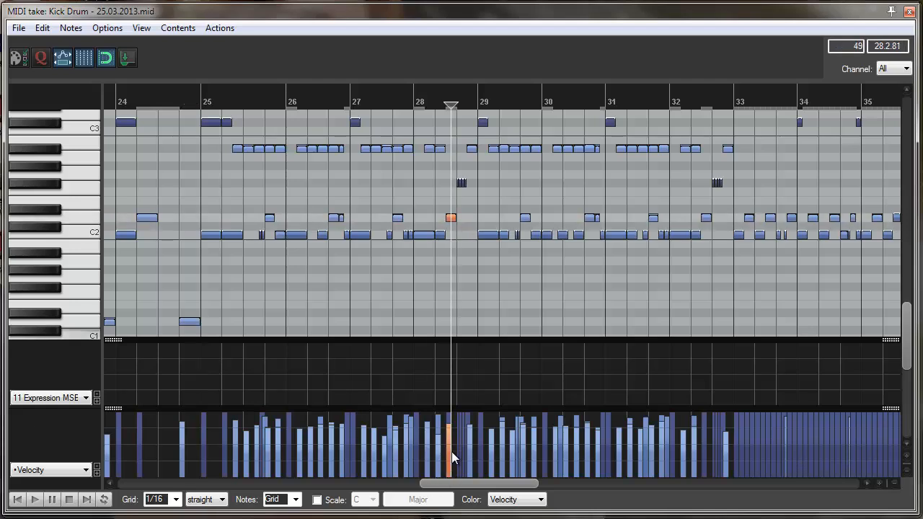
drag(453, 456, 446, 435)
drag(447, 436, 448, 445)
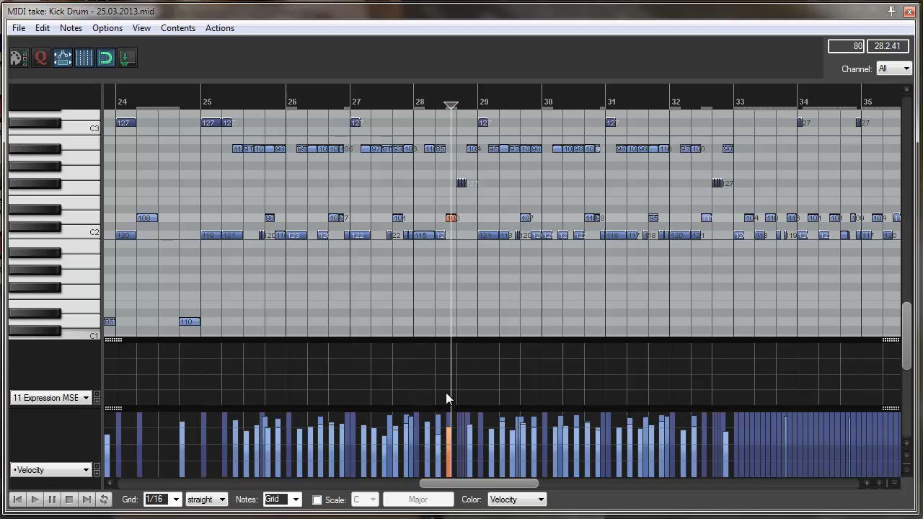
Check the A#2 notes that coincide with D2 hits in bars 29 to 31 and play the take from bar 25
click(526, 149)
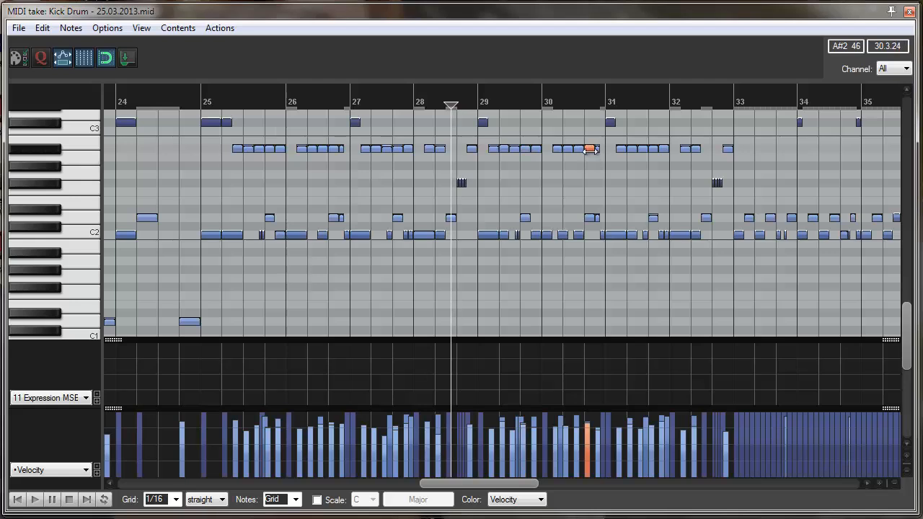
click(652, 150)
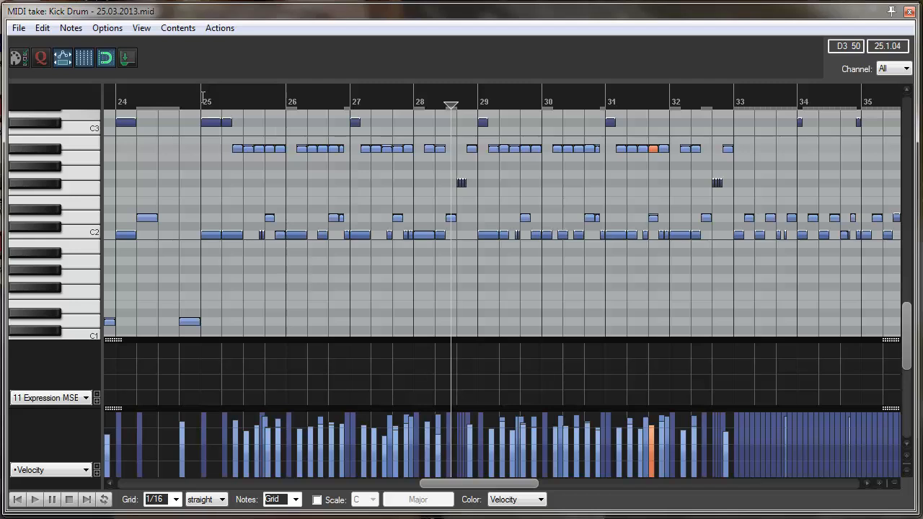
click(203, 99)
key(space)
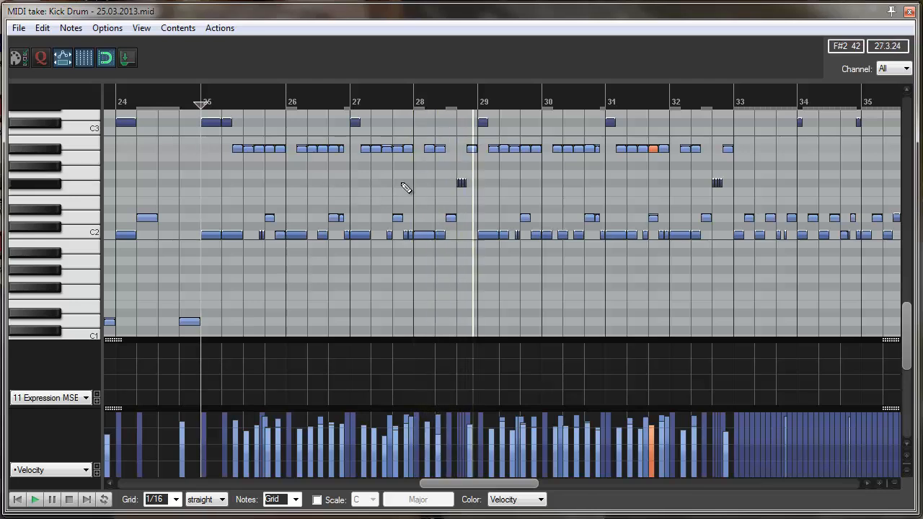
key(space)
Set the velocity of all D#3 and F3 notes in bars 33 through 35 to 115 and play the passage
drag(515, 485, 545, 488)
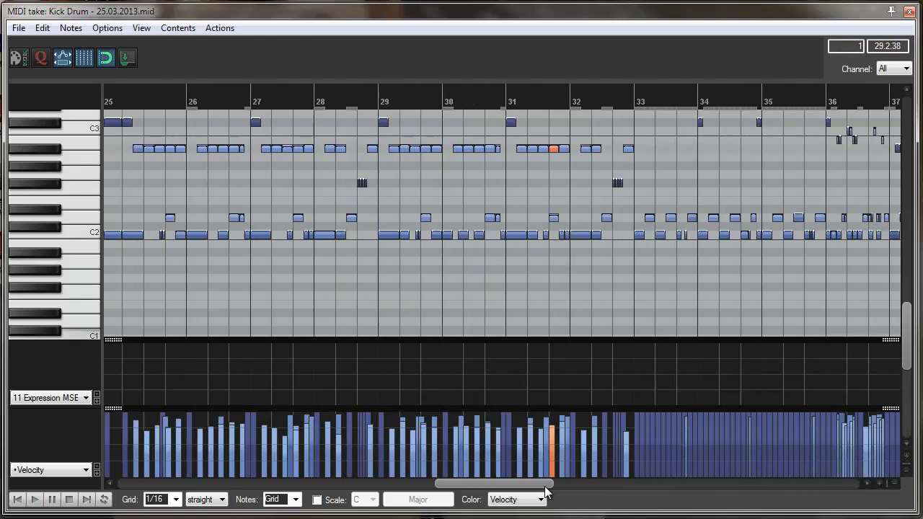
scroll(565, 305, down, 5)
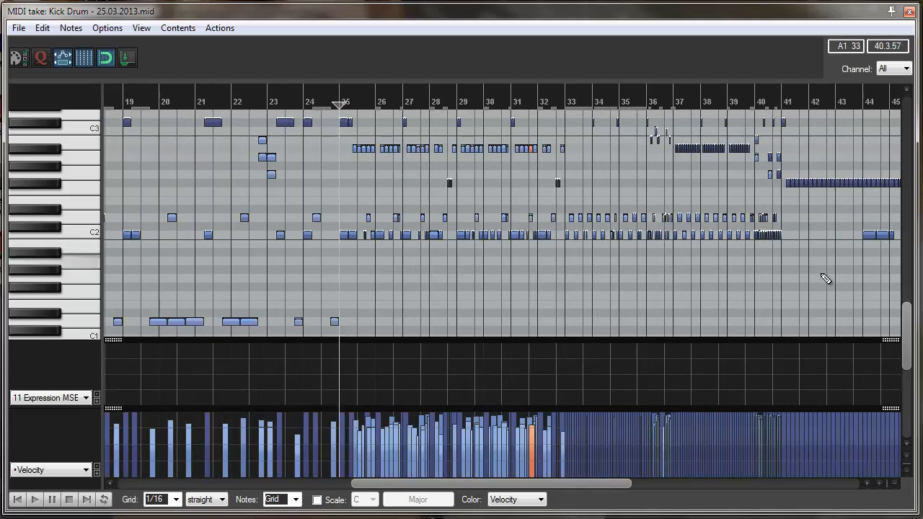
drag(911, 350, 909, 316)
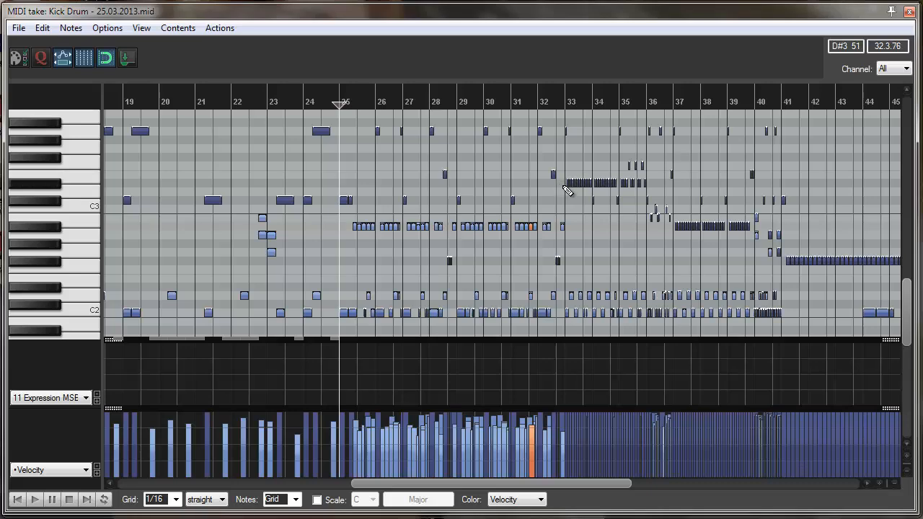
click(562, 100)
scroll(590, 188, up, 5)
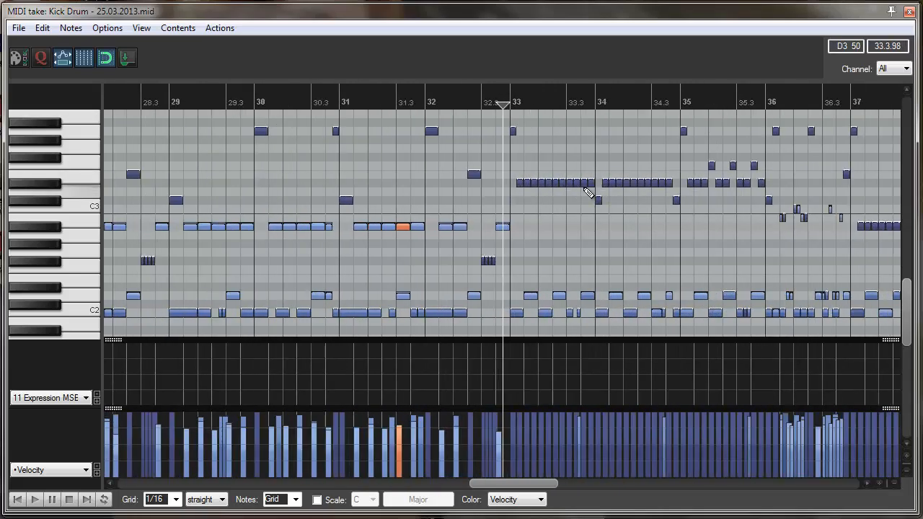
drag(507, 181, 774, 168)
click(71, 27)
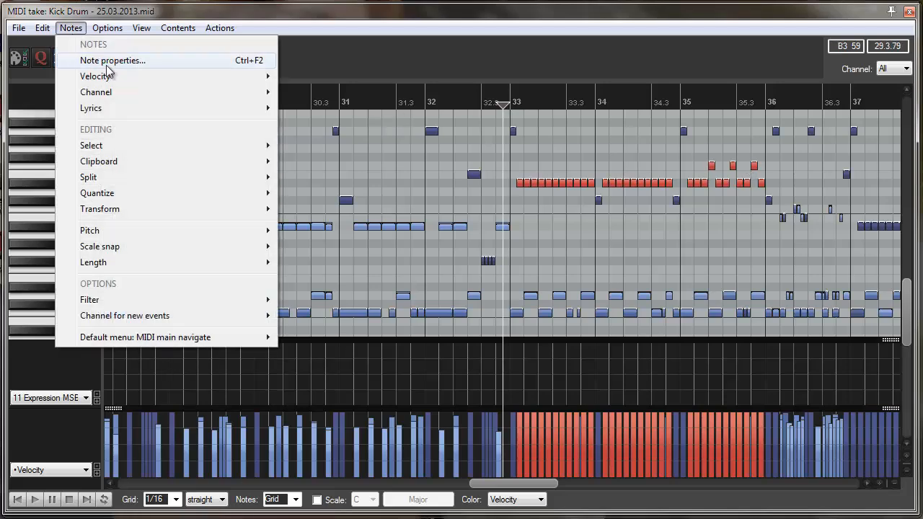
click(108, 62)
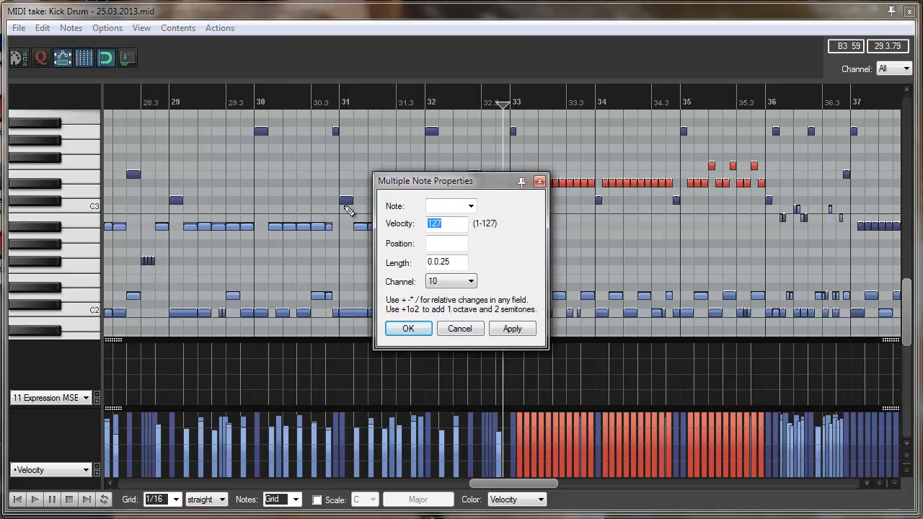
text(115)
key(Return)
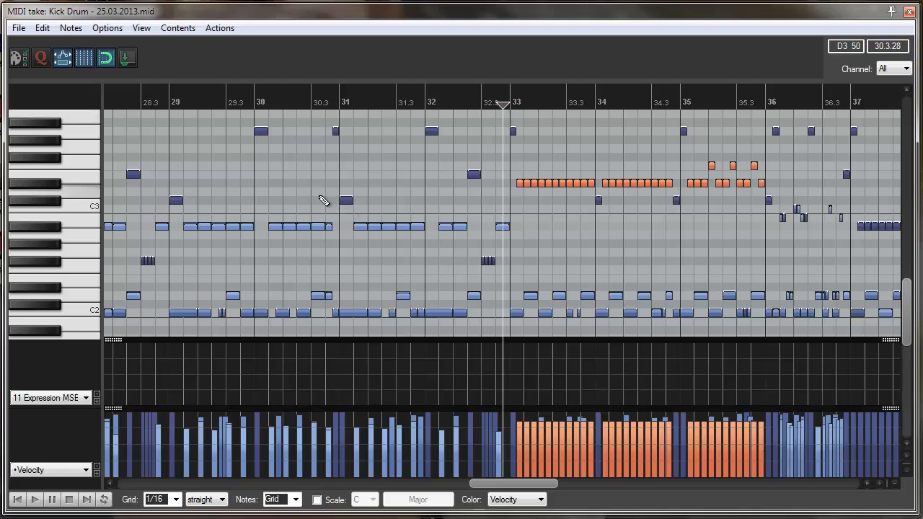
key(space)
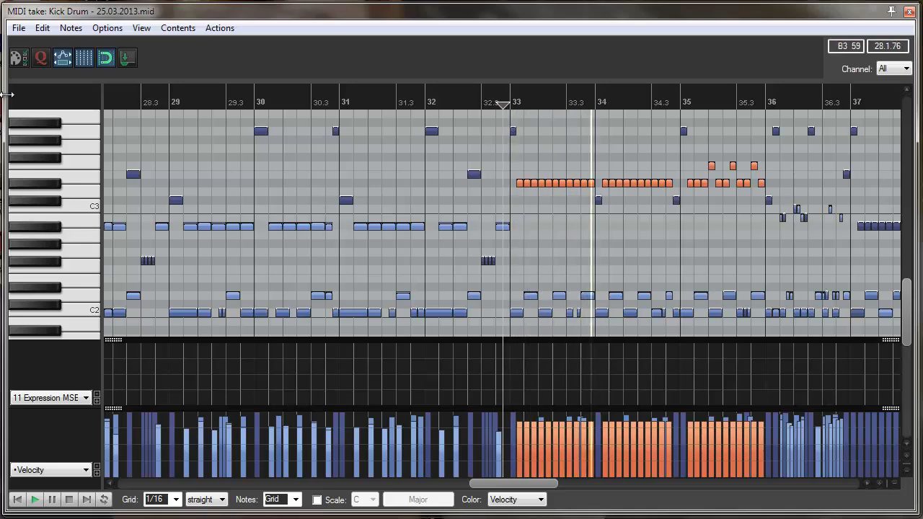
Humanize the selected D#3 and F3 notes with 20% velocity and 0% timing variation
click(72, 29)
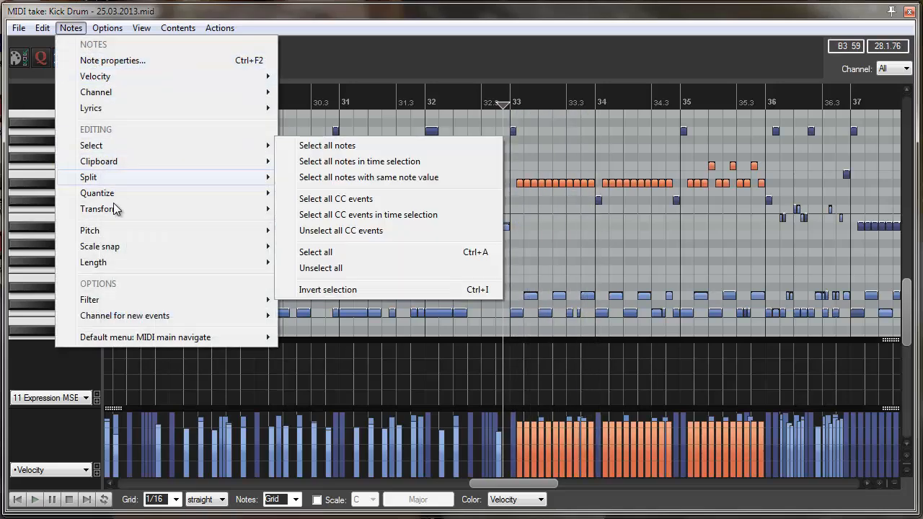
mouse_move(172, 202)
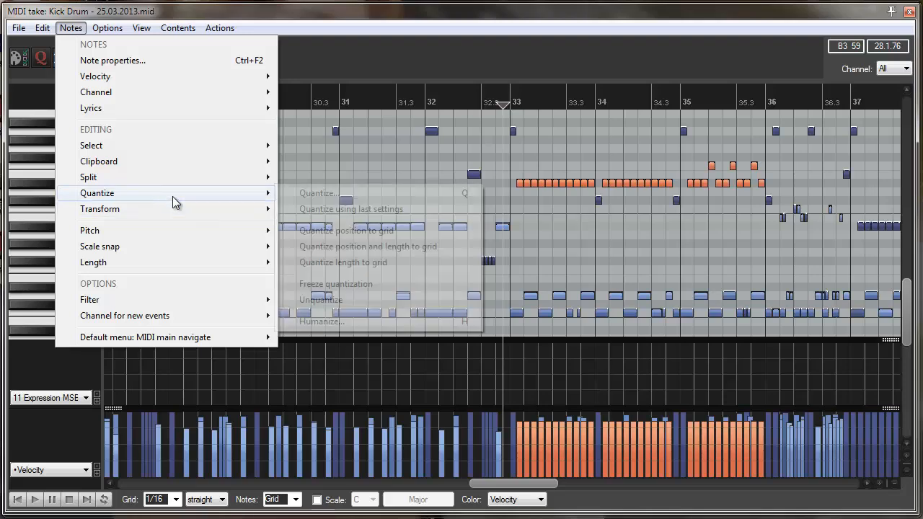
click(340, 321)
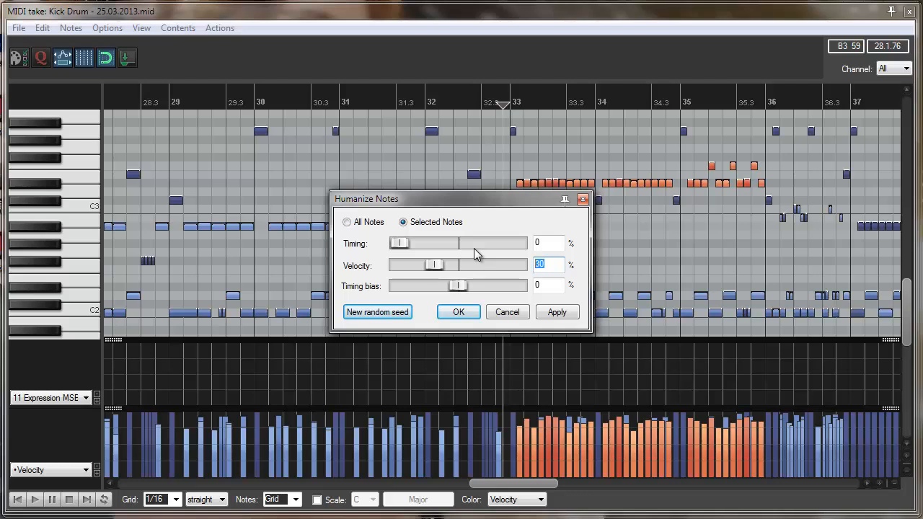
text(20)
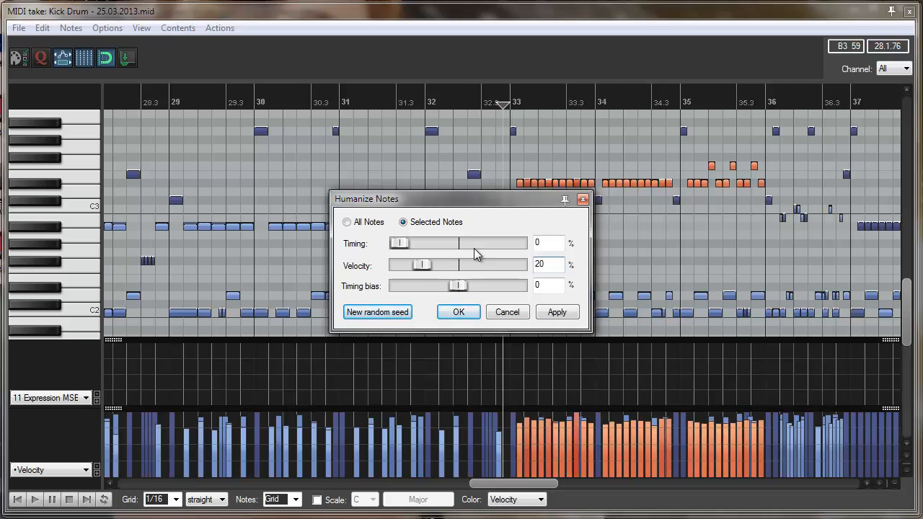
click(475, 314)
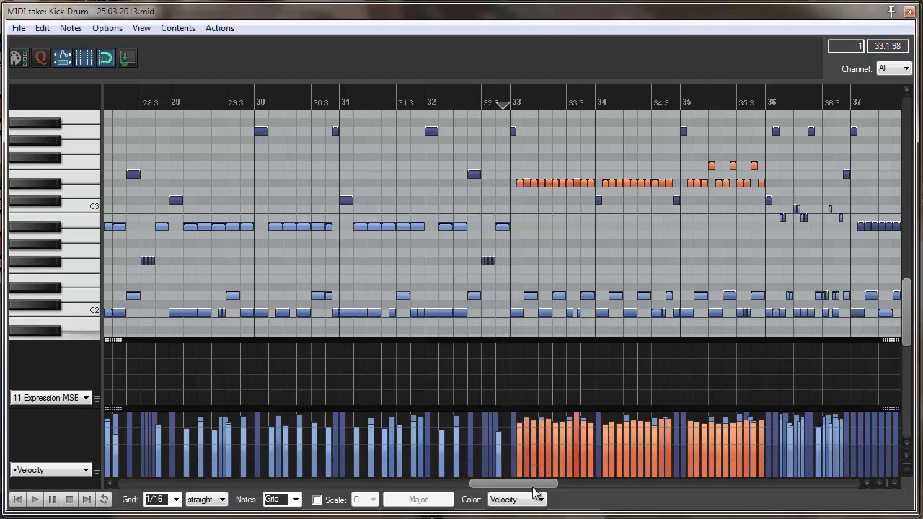
Accent the F3 notes in bar 35 by raising their velocities slightly above the surrounding D#3 notes
drag(532, 484, 569, 496)
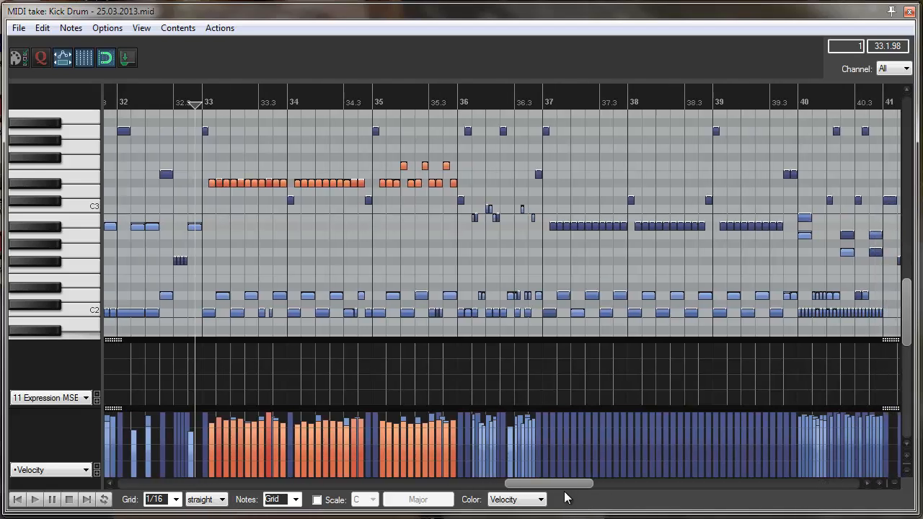
click(404, 167)
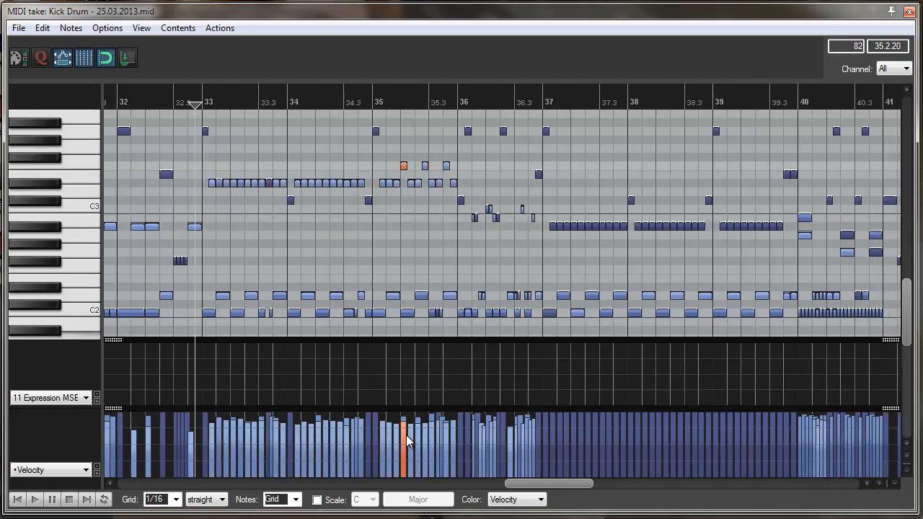
drag(404, 432, 403, 428)
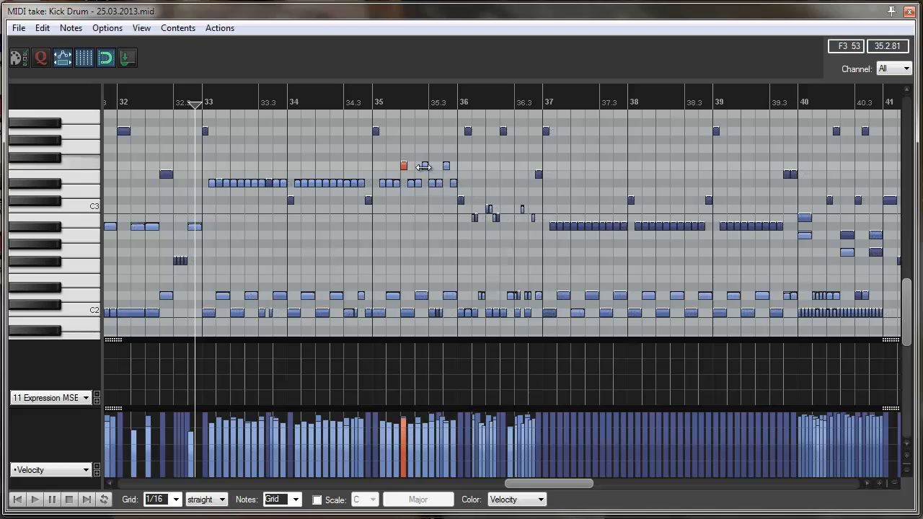
click(424, 166)
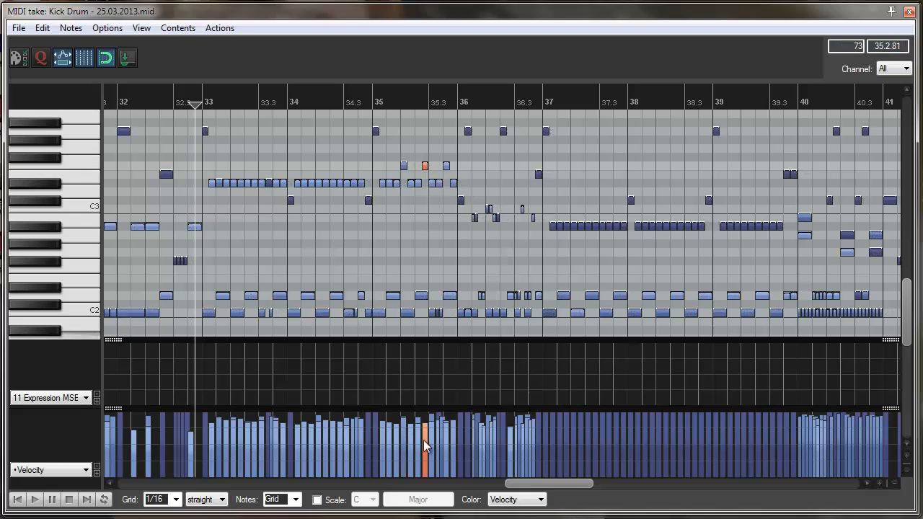
click(446, 167)
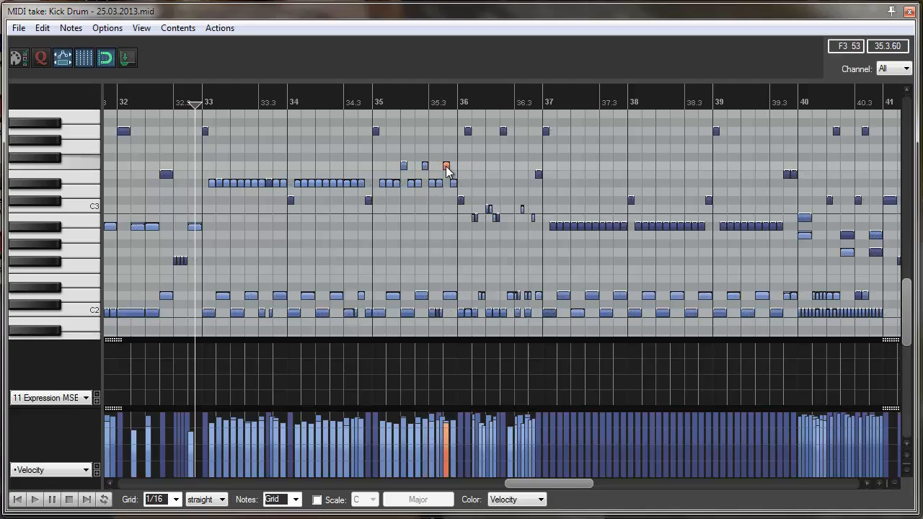
drag(446, 436, 447, 430)
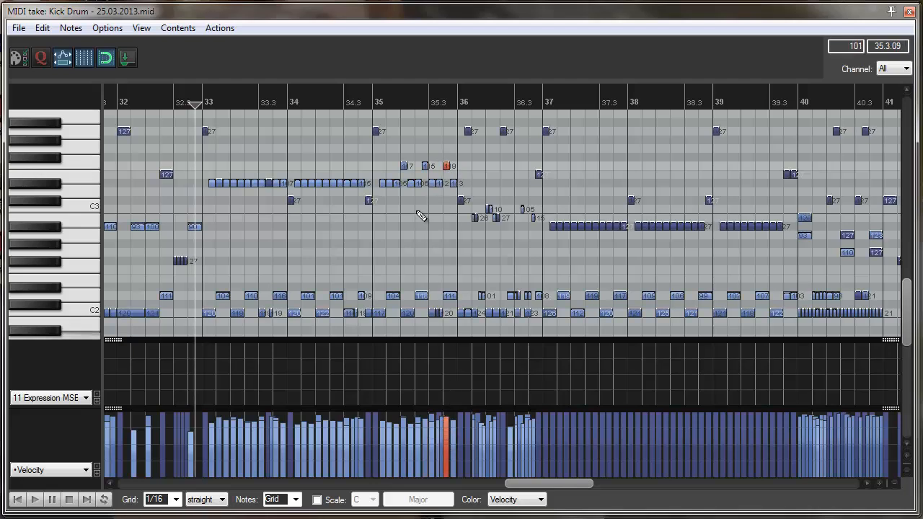
Play the take from bar 35 and again from bar 33 to hear the humanized D#3 and F3 notes
click(374, 99)
key(space)
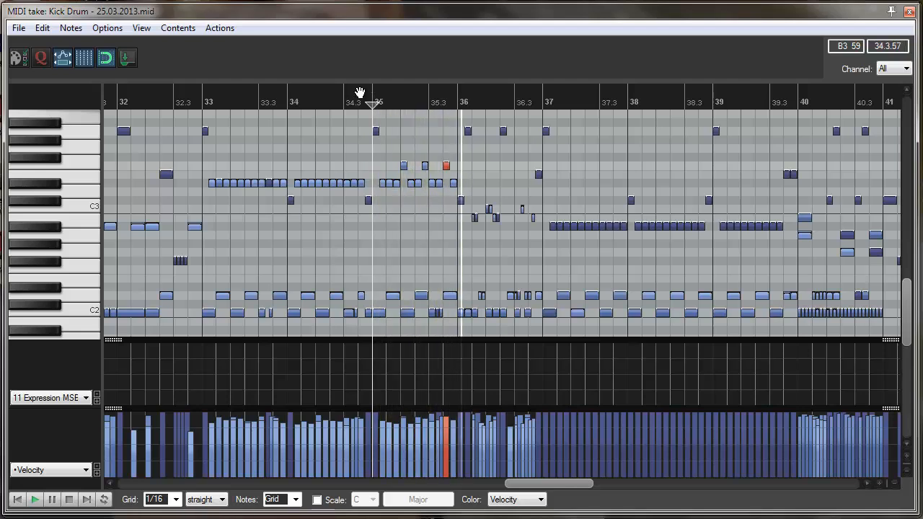
key(space)
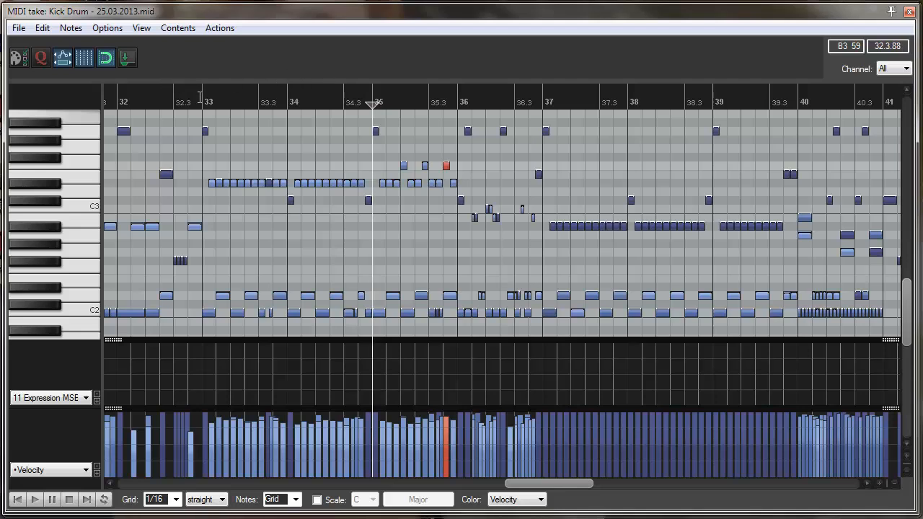
click(201, 98)
key(space)
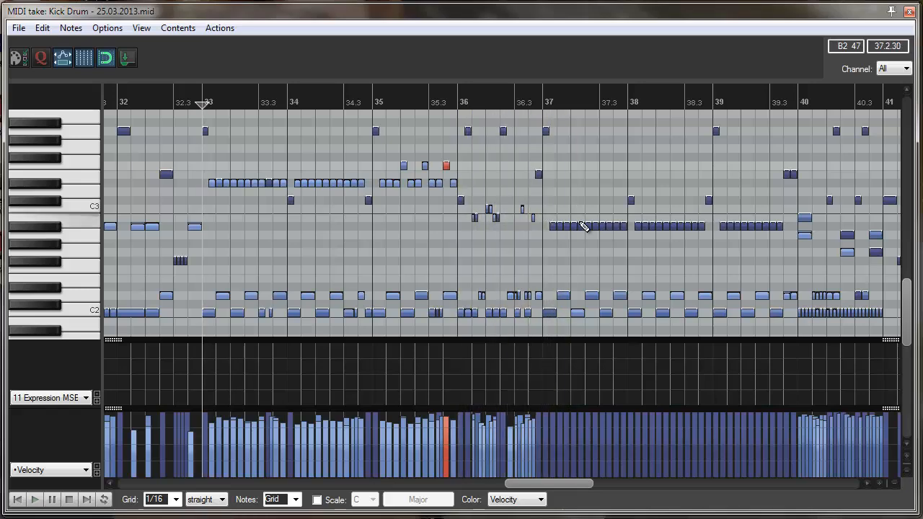
scroll(583, 226, down, 1)
scroll(591, 249, down, 1)
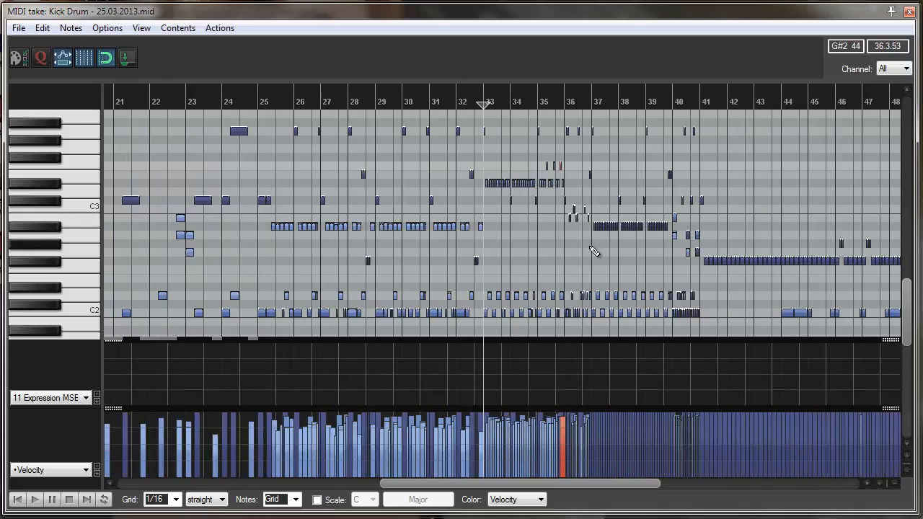
scroll(608, 266, down, 1)
scroll(595, 271, down, 1)
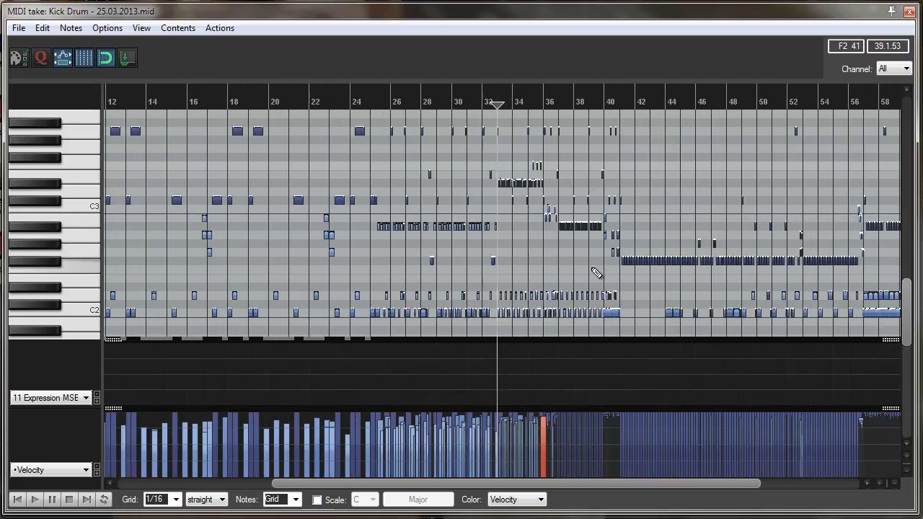
scroll(596, 272, up, 1)
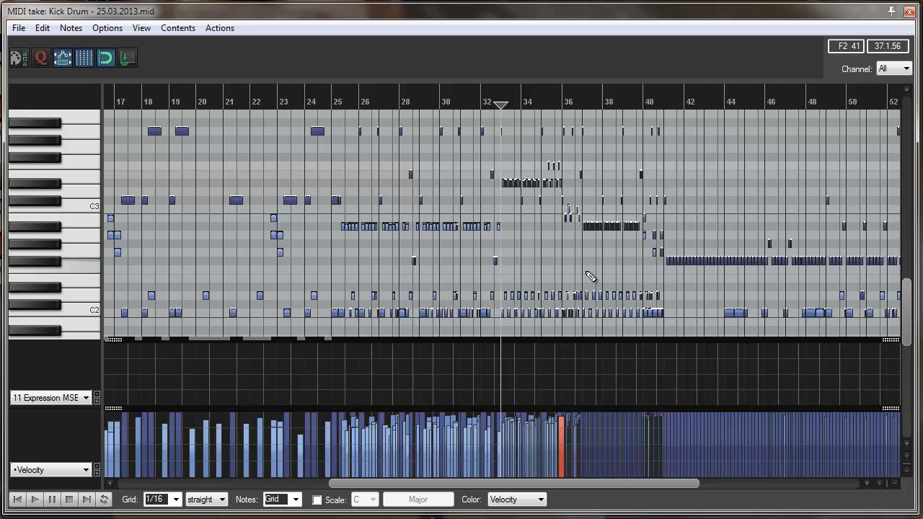
drag(584, 482, 538, 483)
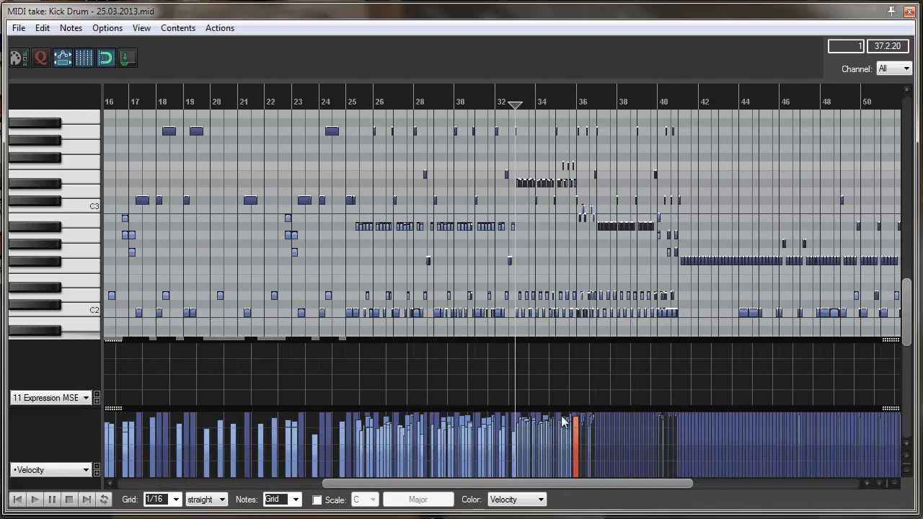
Close the MIDI editor and return the edit cursor to the start of the project
click(911, 10)
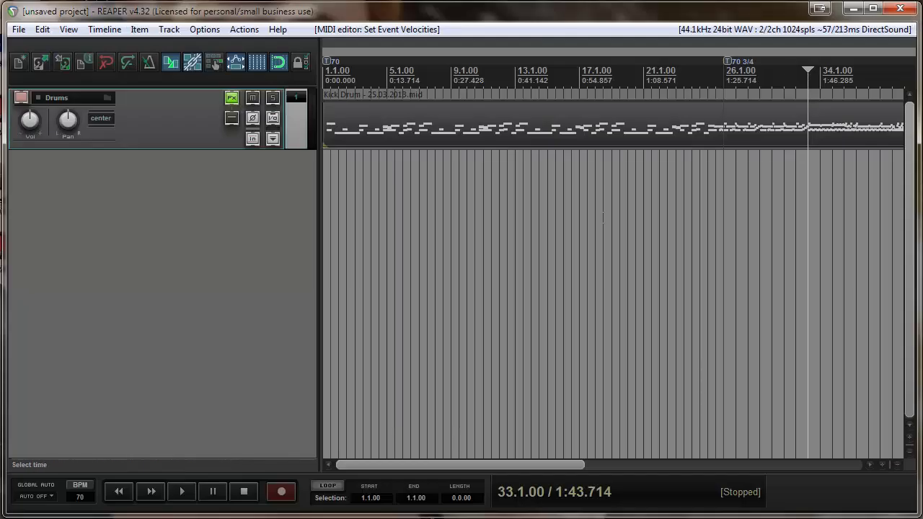
key(Home)
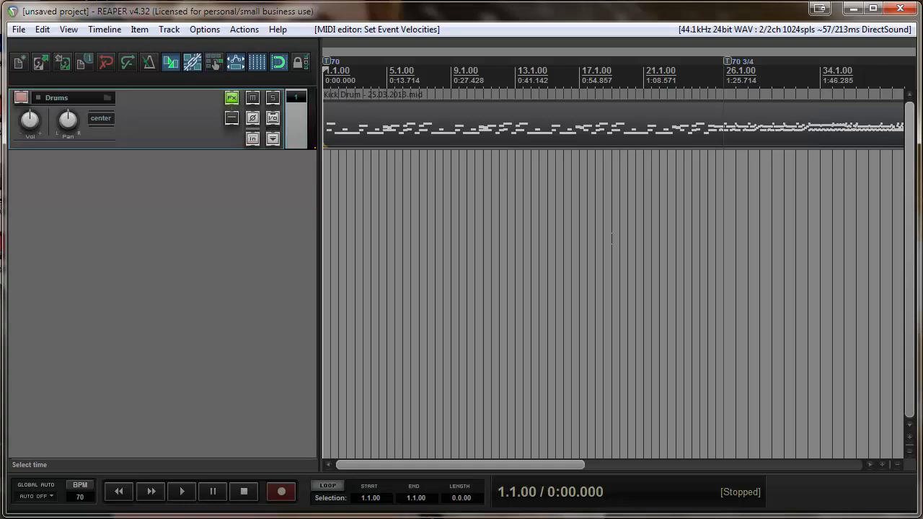